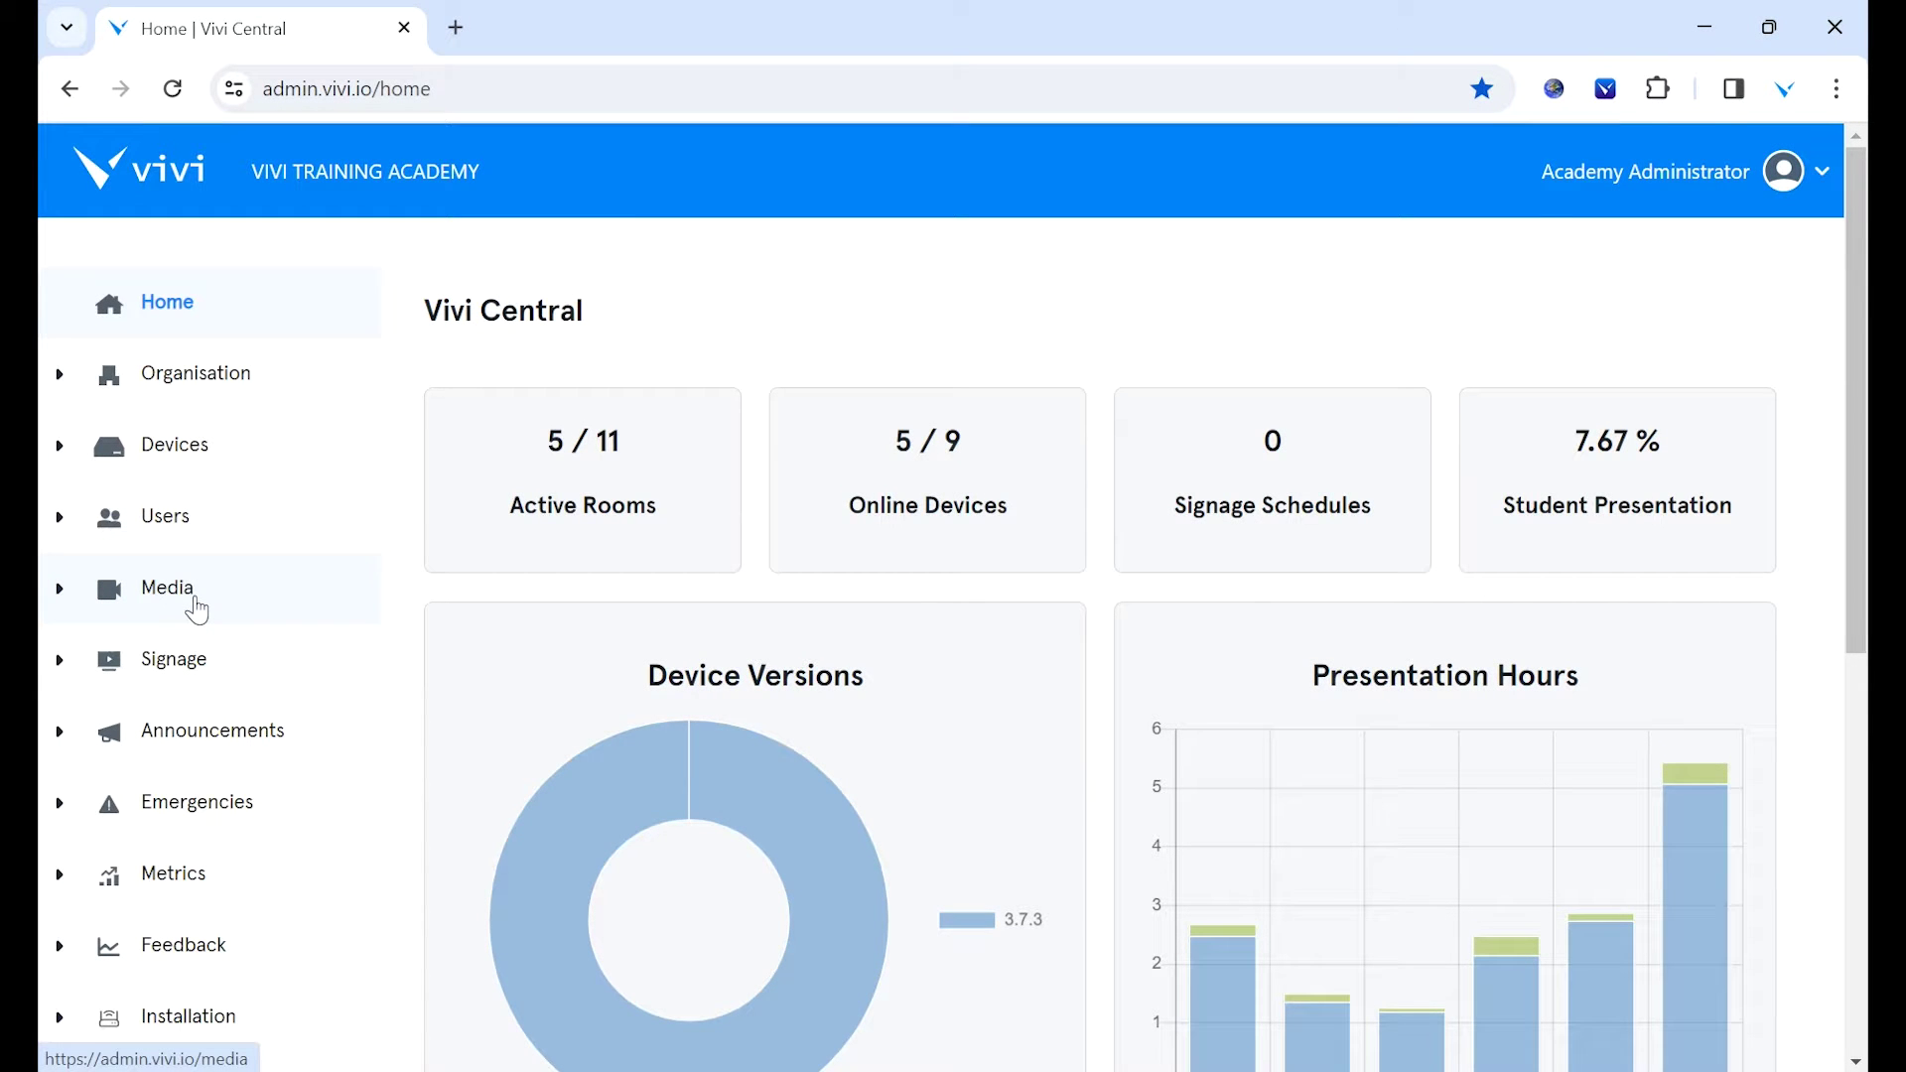
# - Open the Media library to show the existing Signage and Splash Screens folders
pyautogui.click(199, 606)
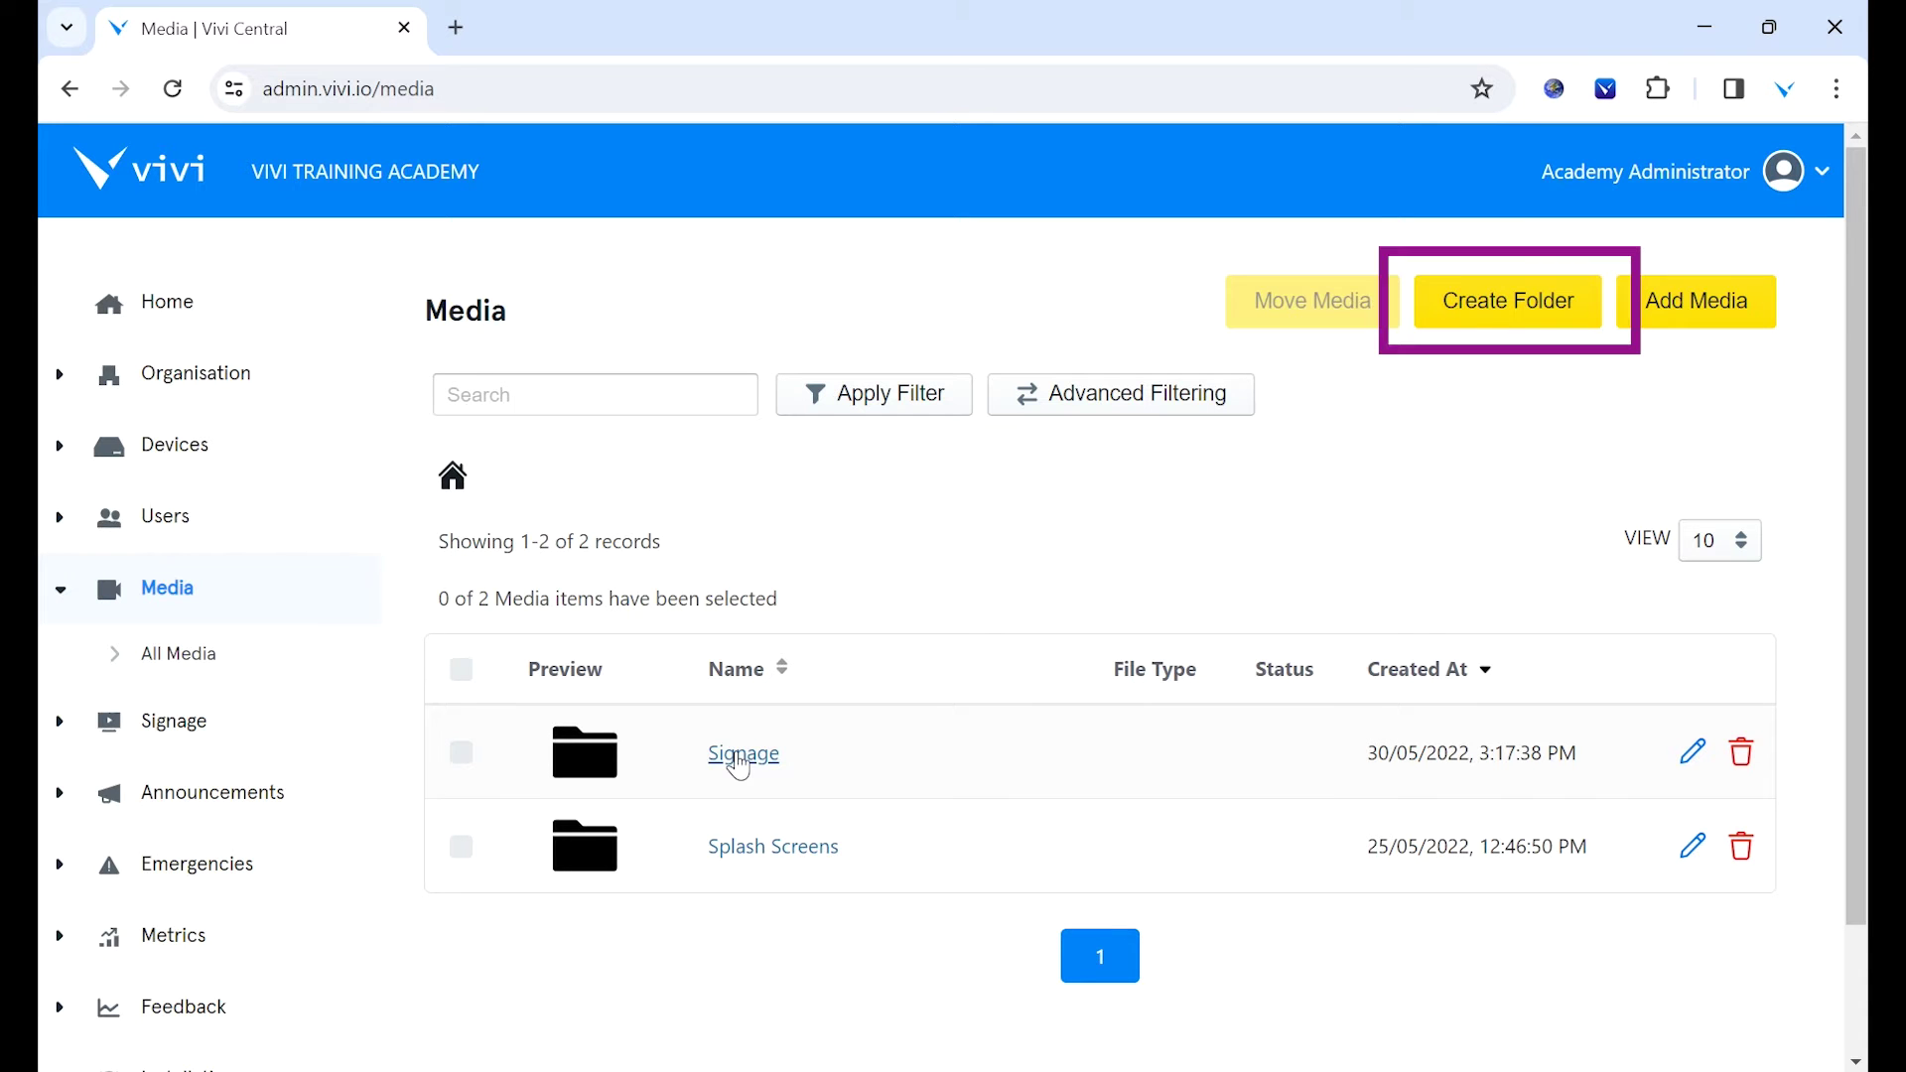
# - Create a media folder named Notices and open it
pyautogui.click(1516, 336)
pyautogui.write('N')
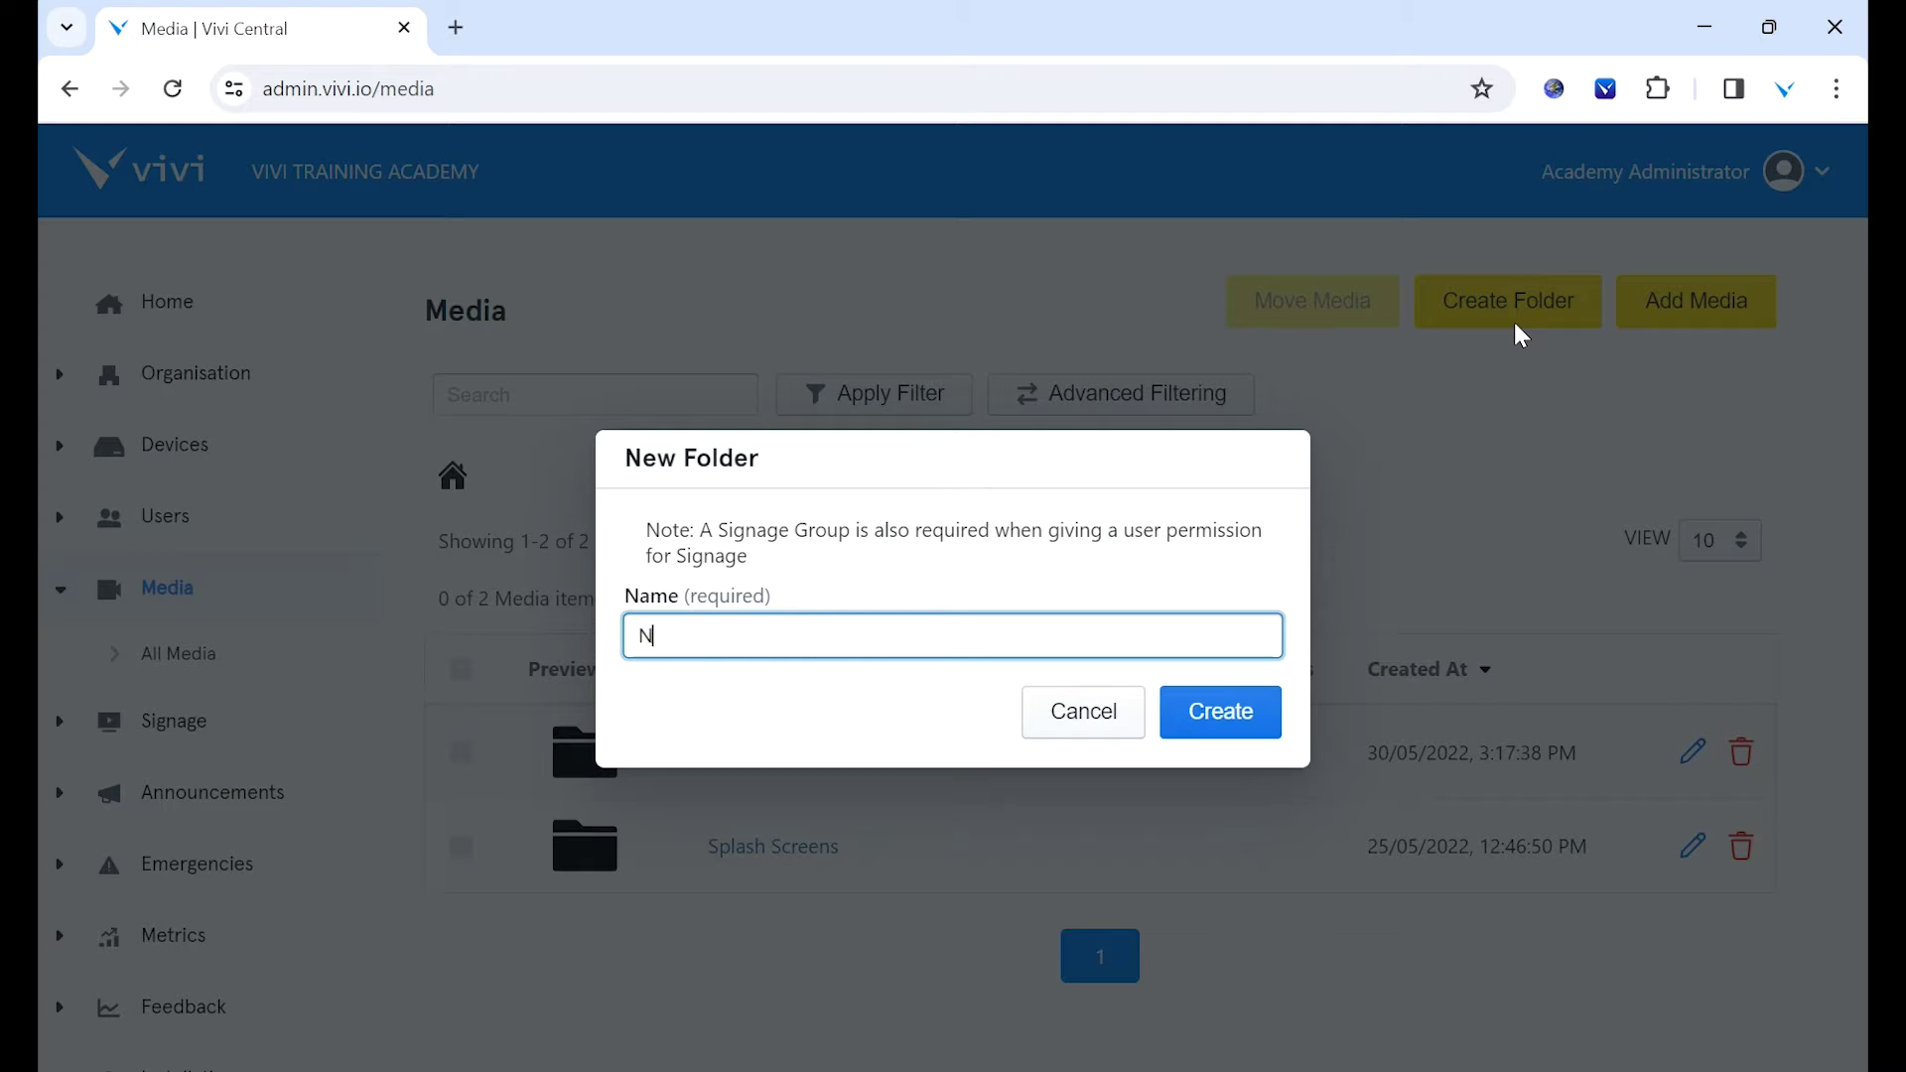
pyautogui.write('otices')
pyautogui.click(1220, 712)
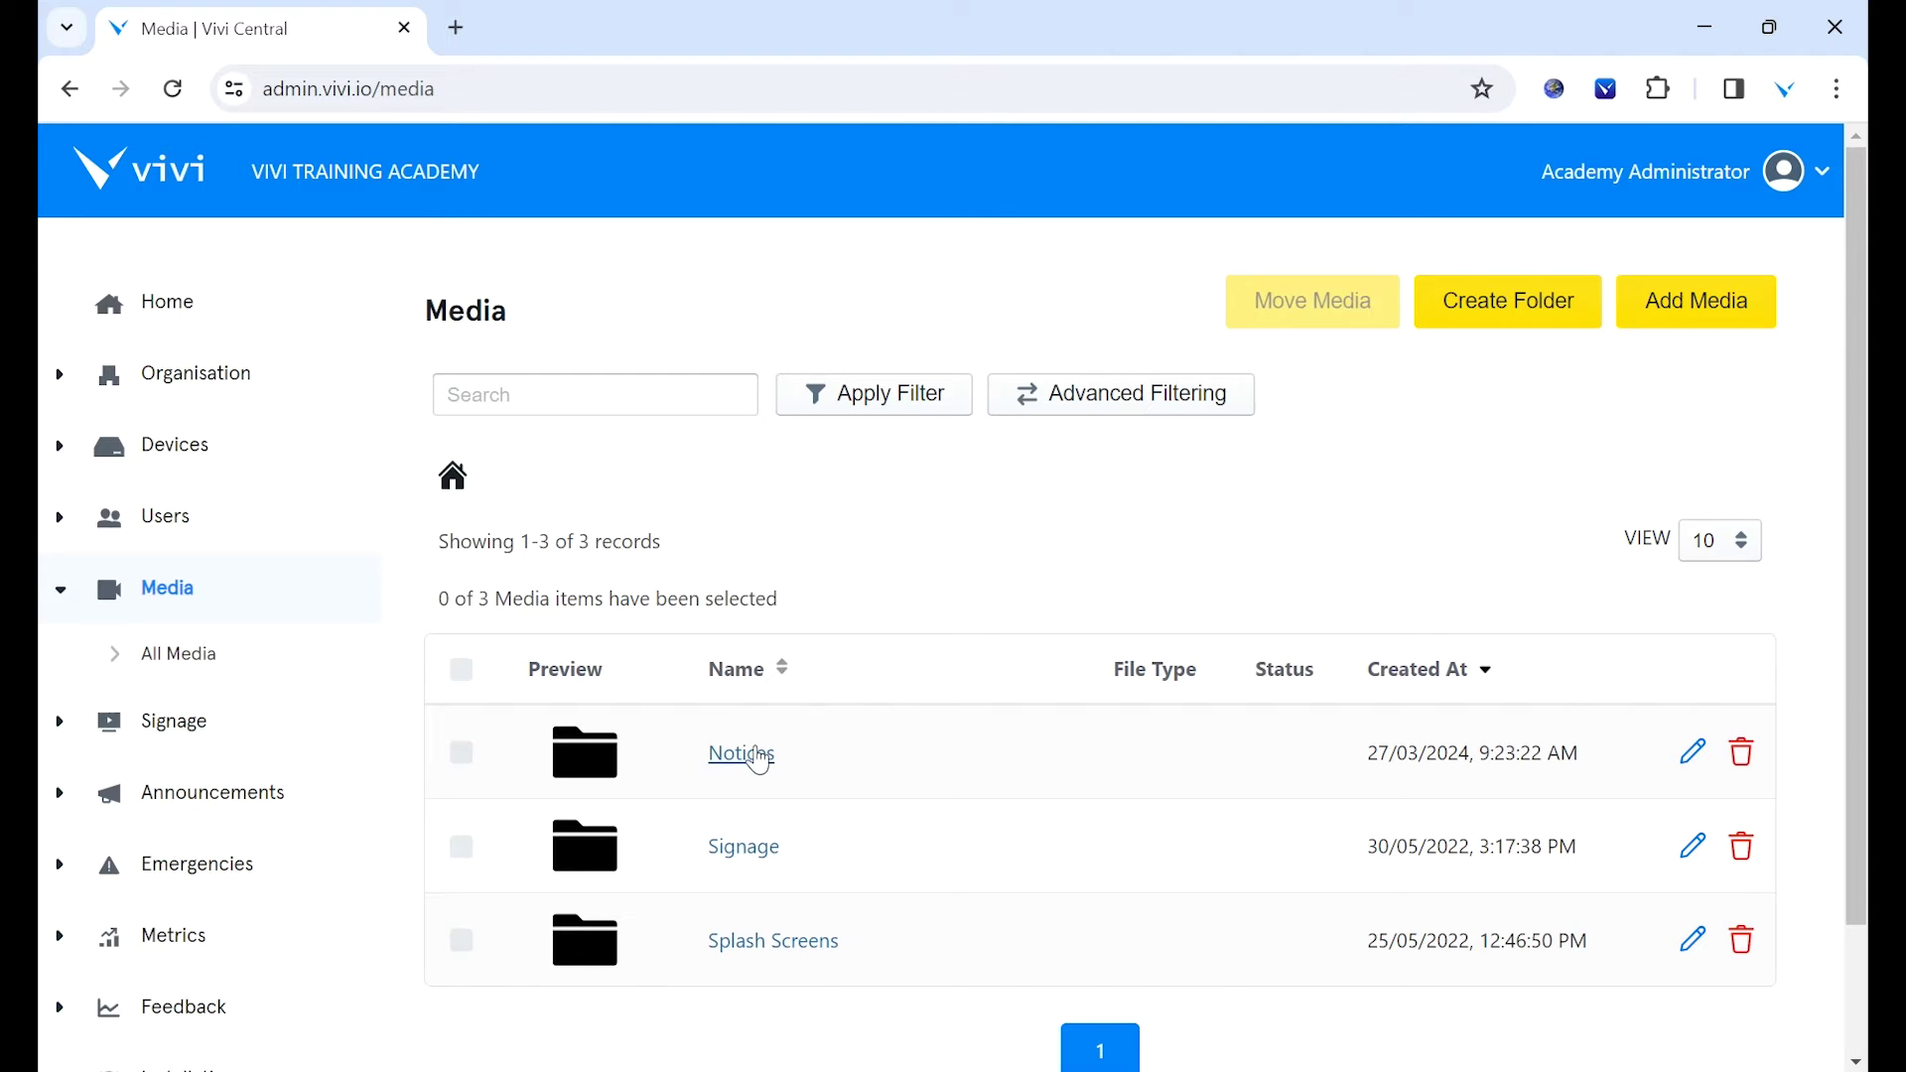
pyautogui.click(742, 752)
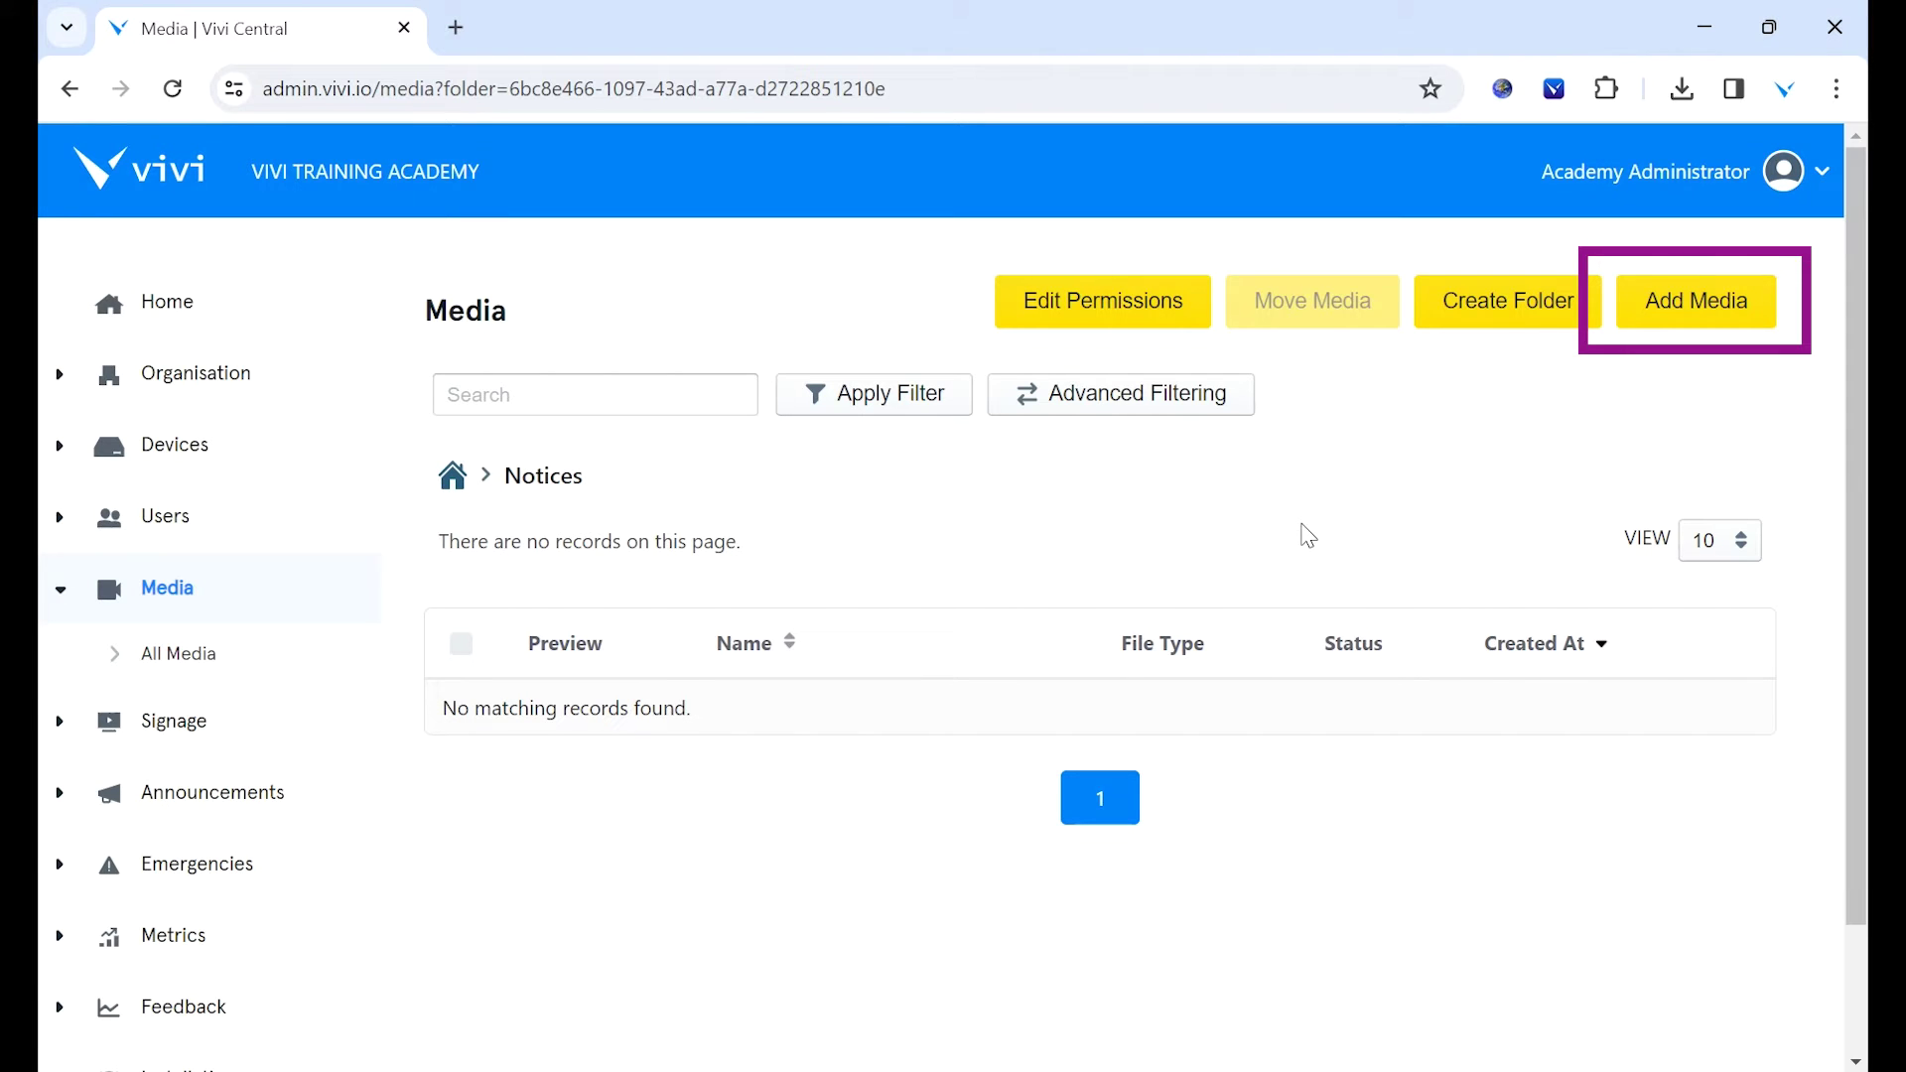
# - Stage House Athletics.JPG and Junior School Notices.pptx, with the image set to Portrait and black borders
pyautogui.click(1696, 312)
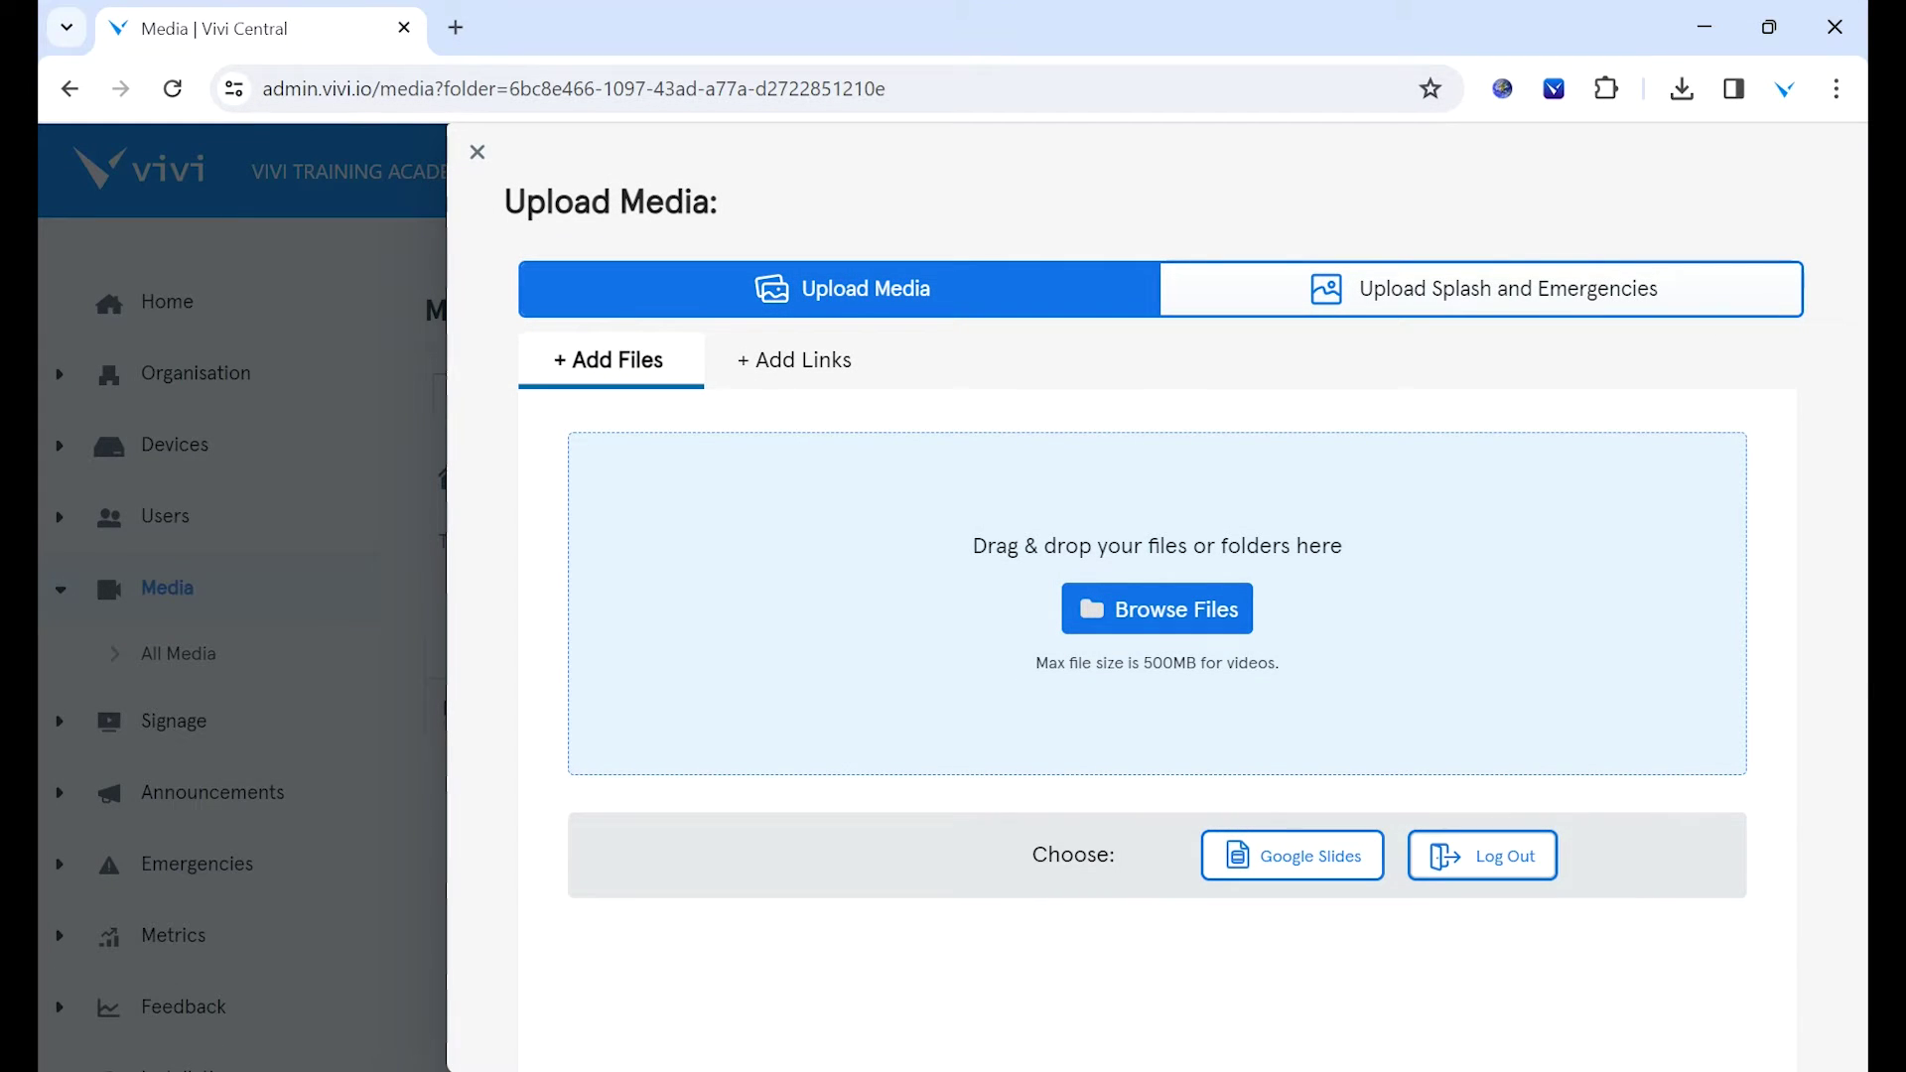
pyautogui.moveTo(1769, 704); pyautogui.dragTo(1425, 678)
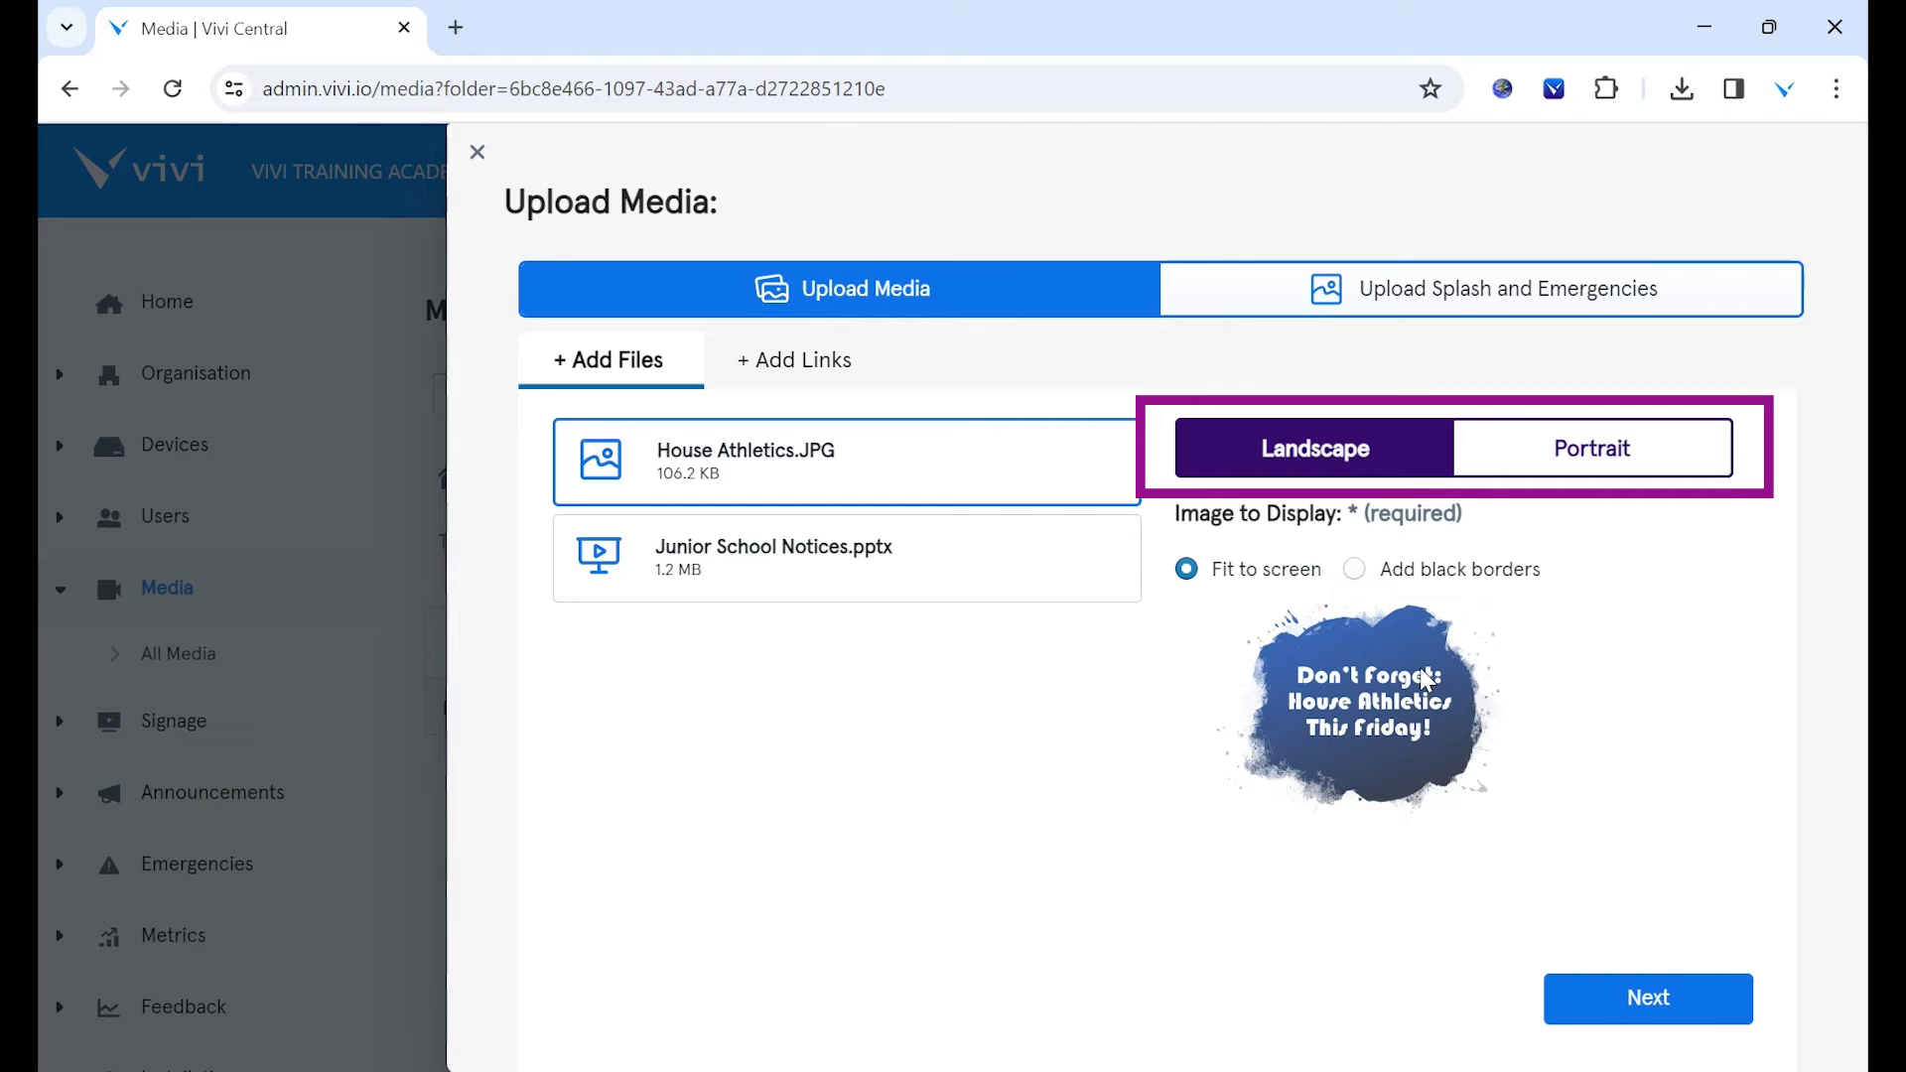
pyautogui.click(1646, 455)
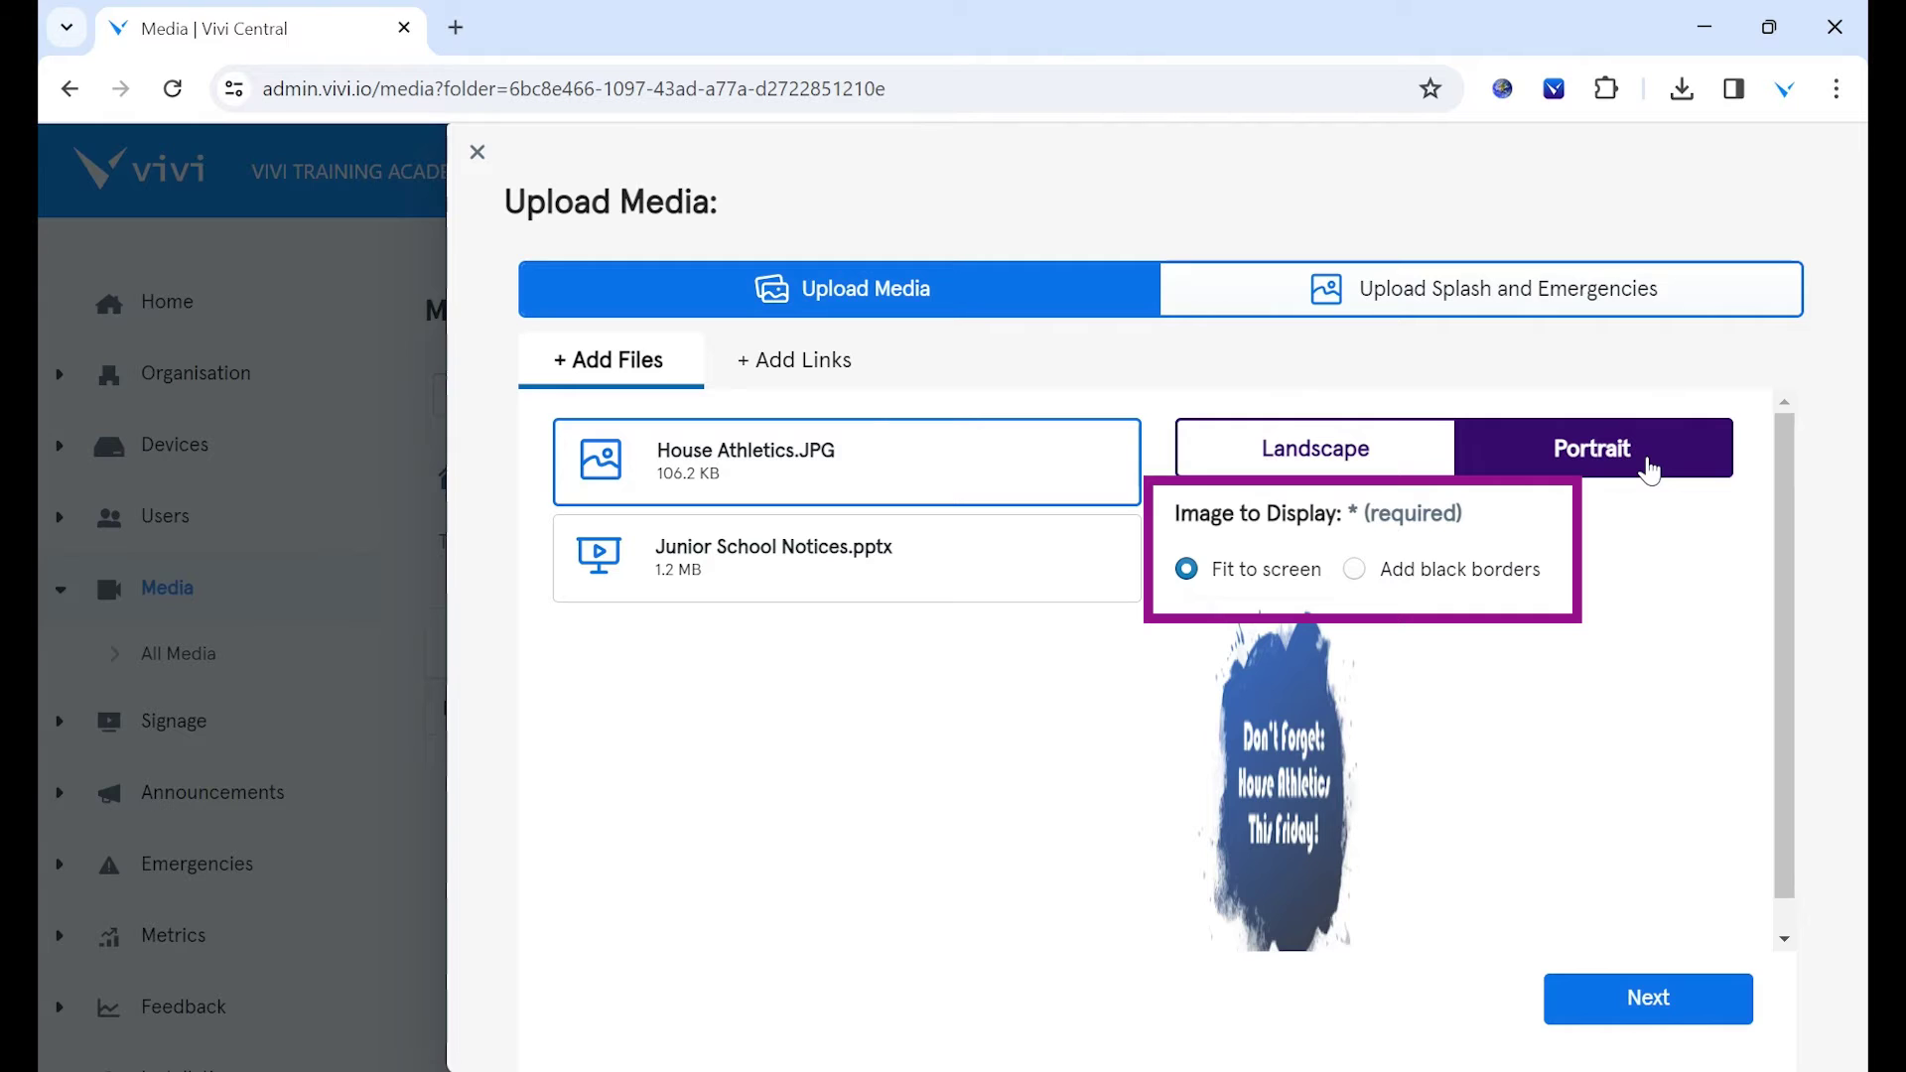
pyautogui.click(1442, 578)
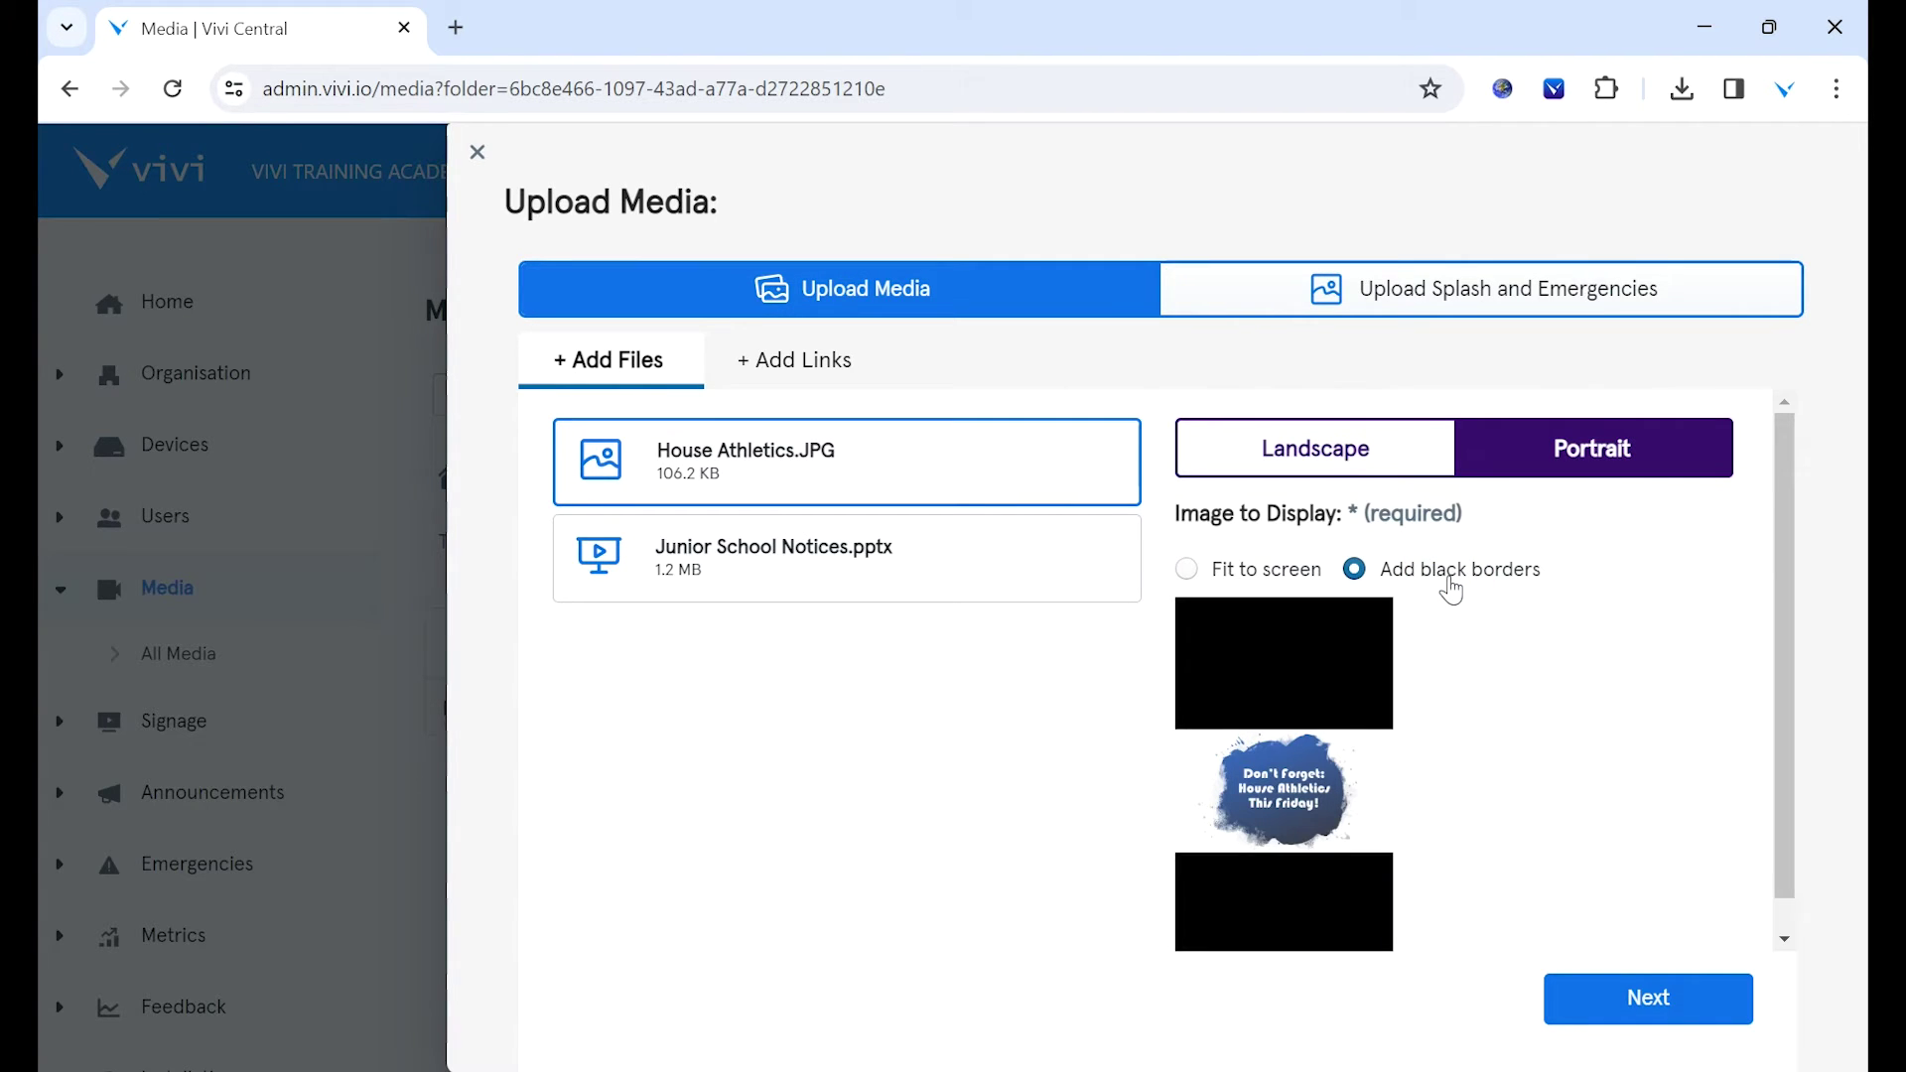
# - Set the Junior School Notices slide duration to 07, then upload both files into Notices
pyautogui.click(1027, 562)
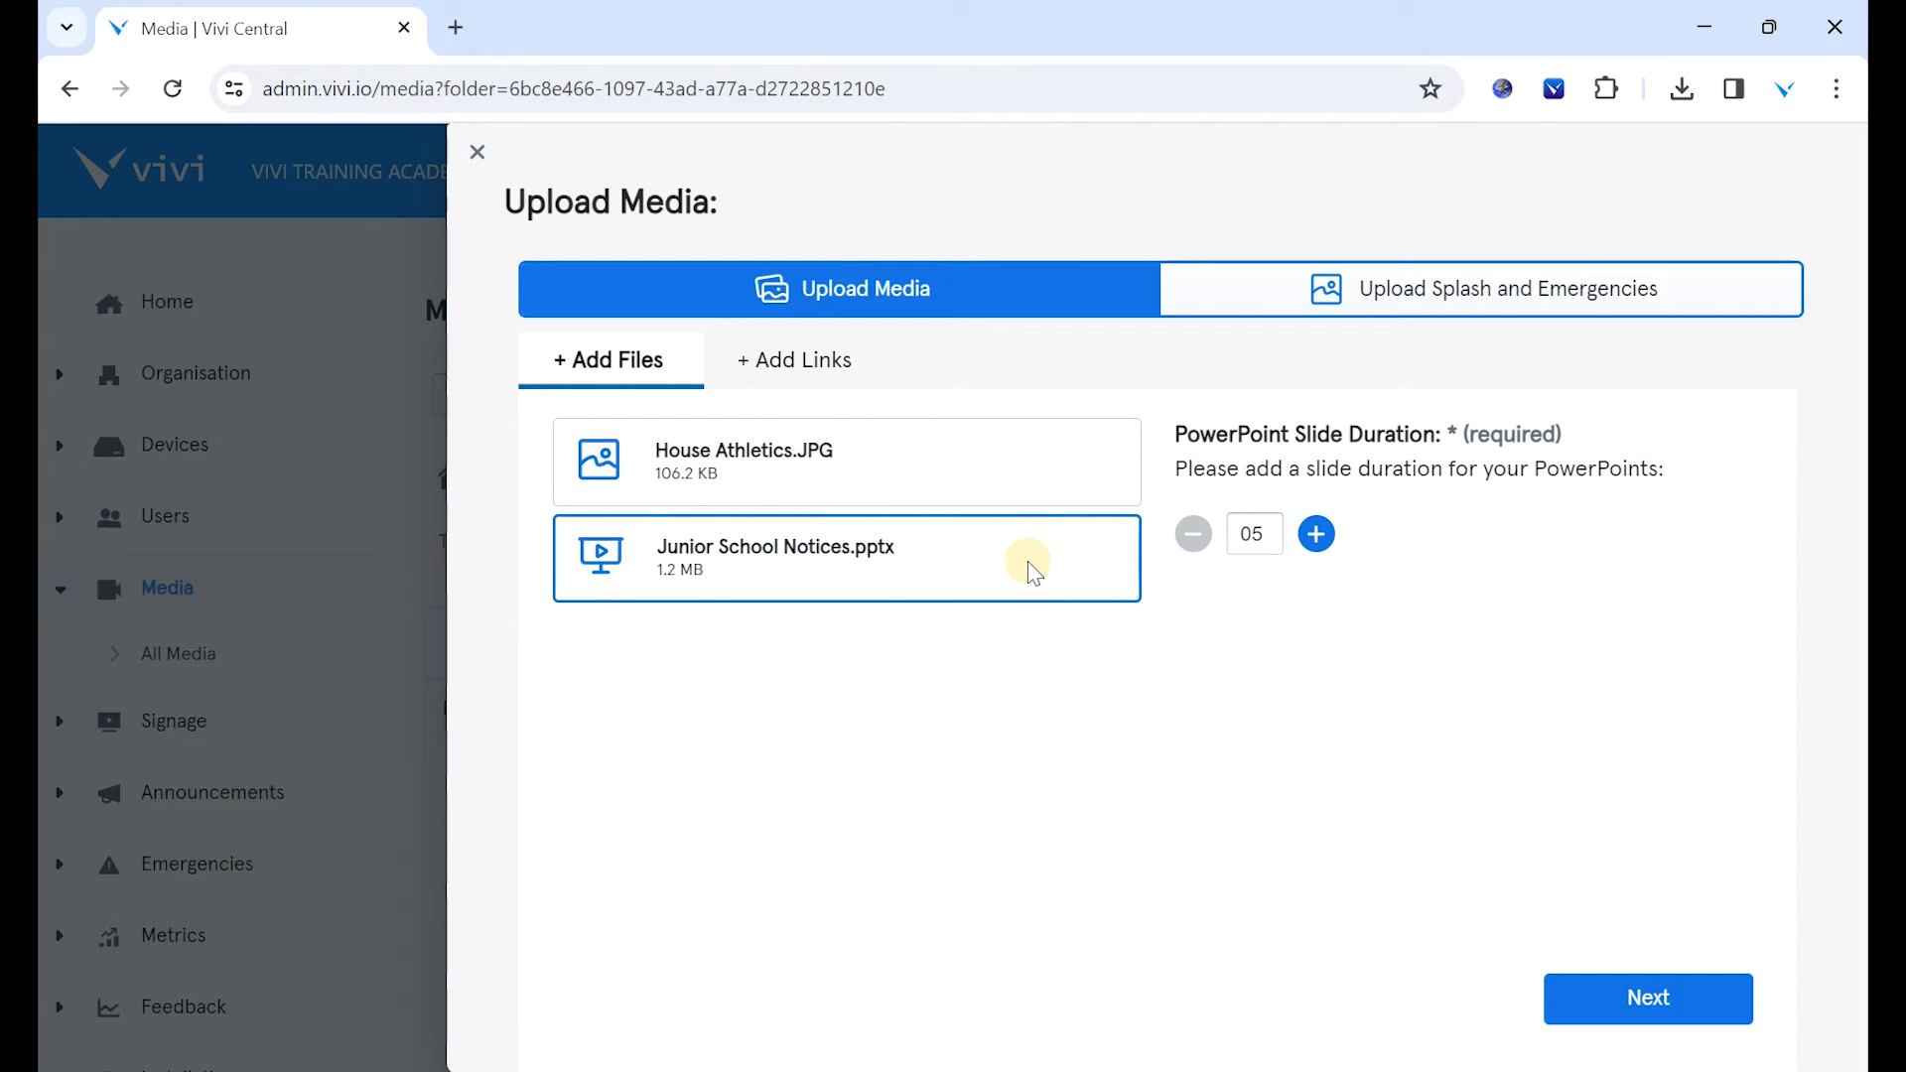
pyautogui.click(1314, 533)
pyautogui.click(1690, 1013)
pyautogui.click(1691, 1029)
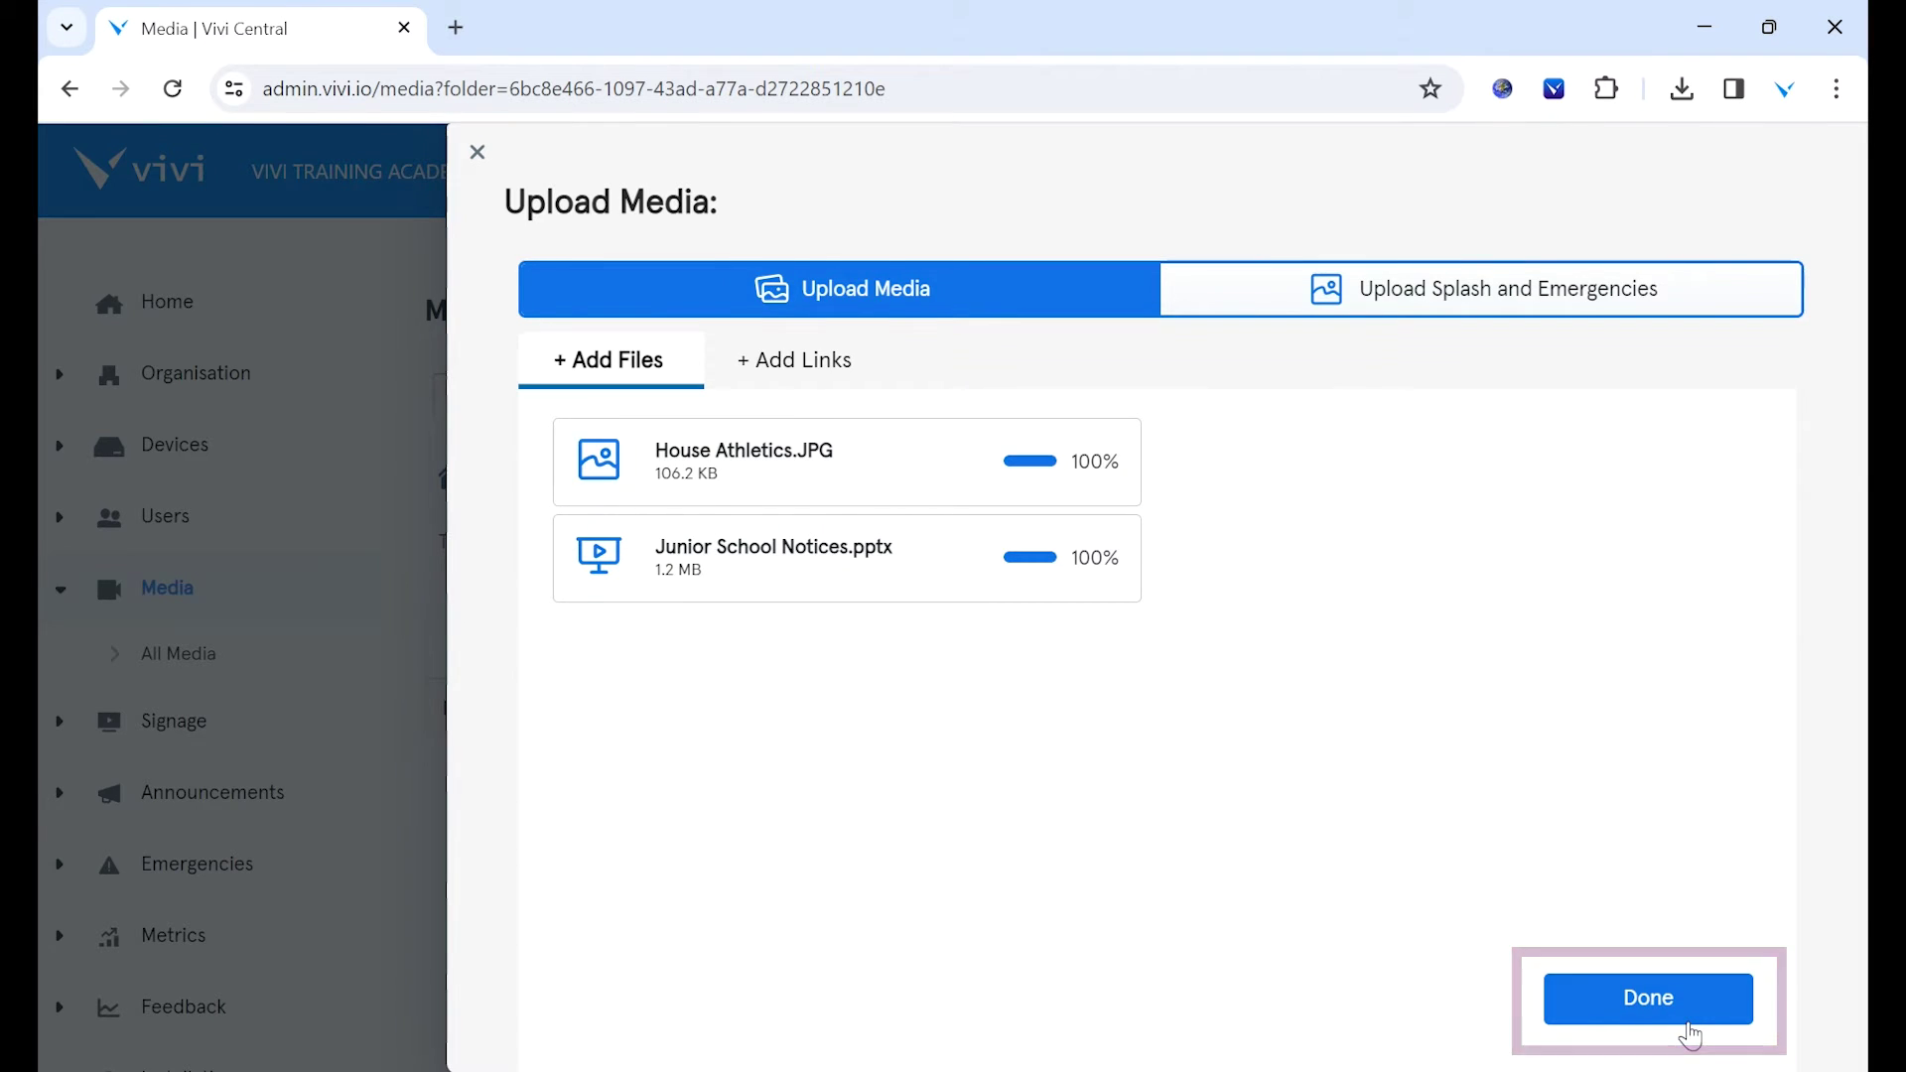
pyautogui.click(1690, 1031)
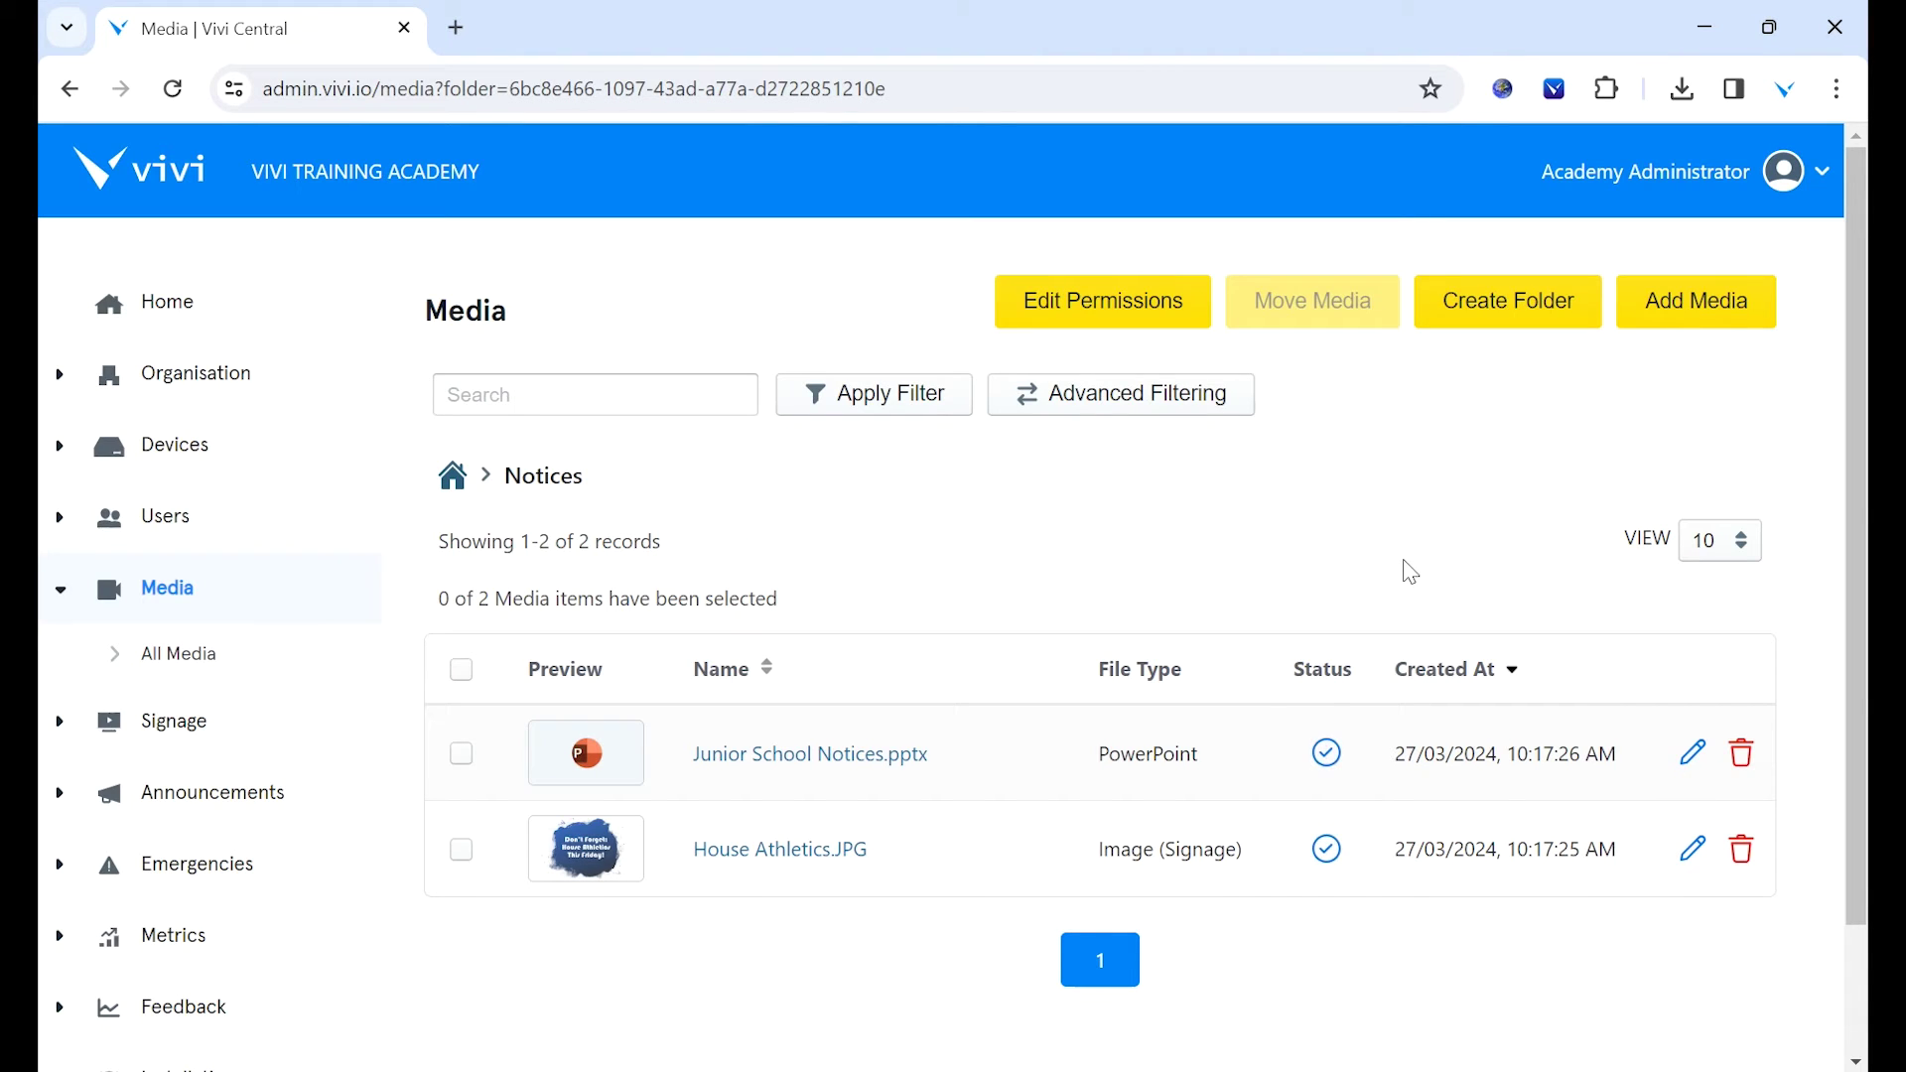
# - Add the 'Welcome to Vivi in ANZ' YouTube URL to Notices as a Video Link
pyautogui.click(1710, 312)
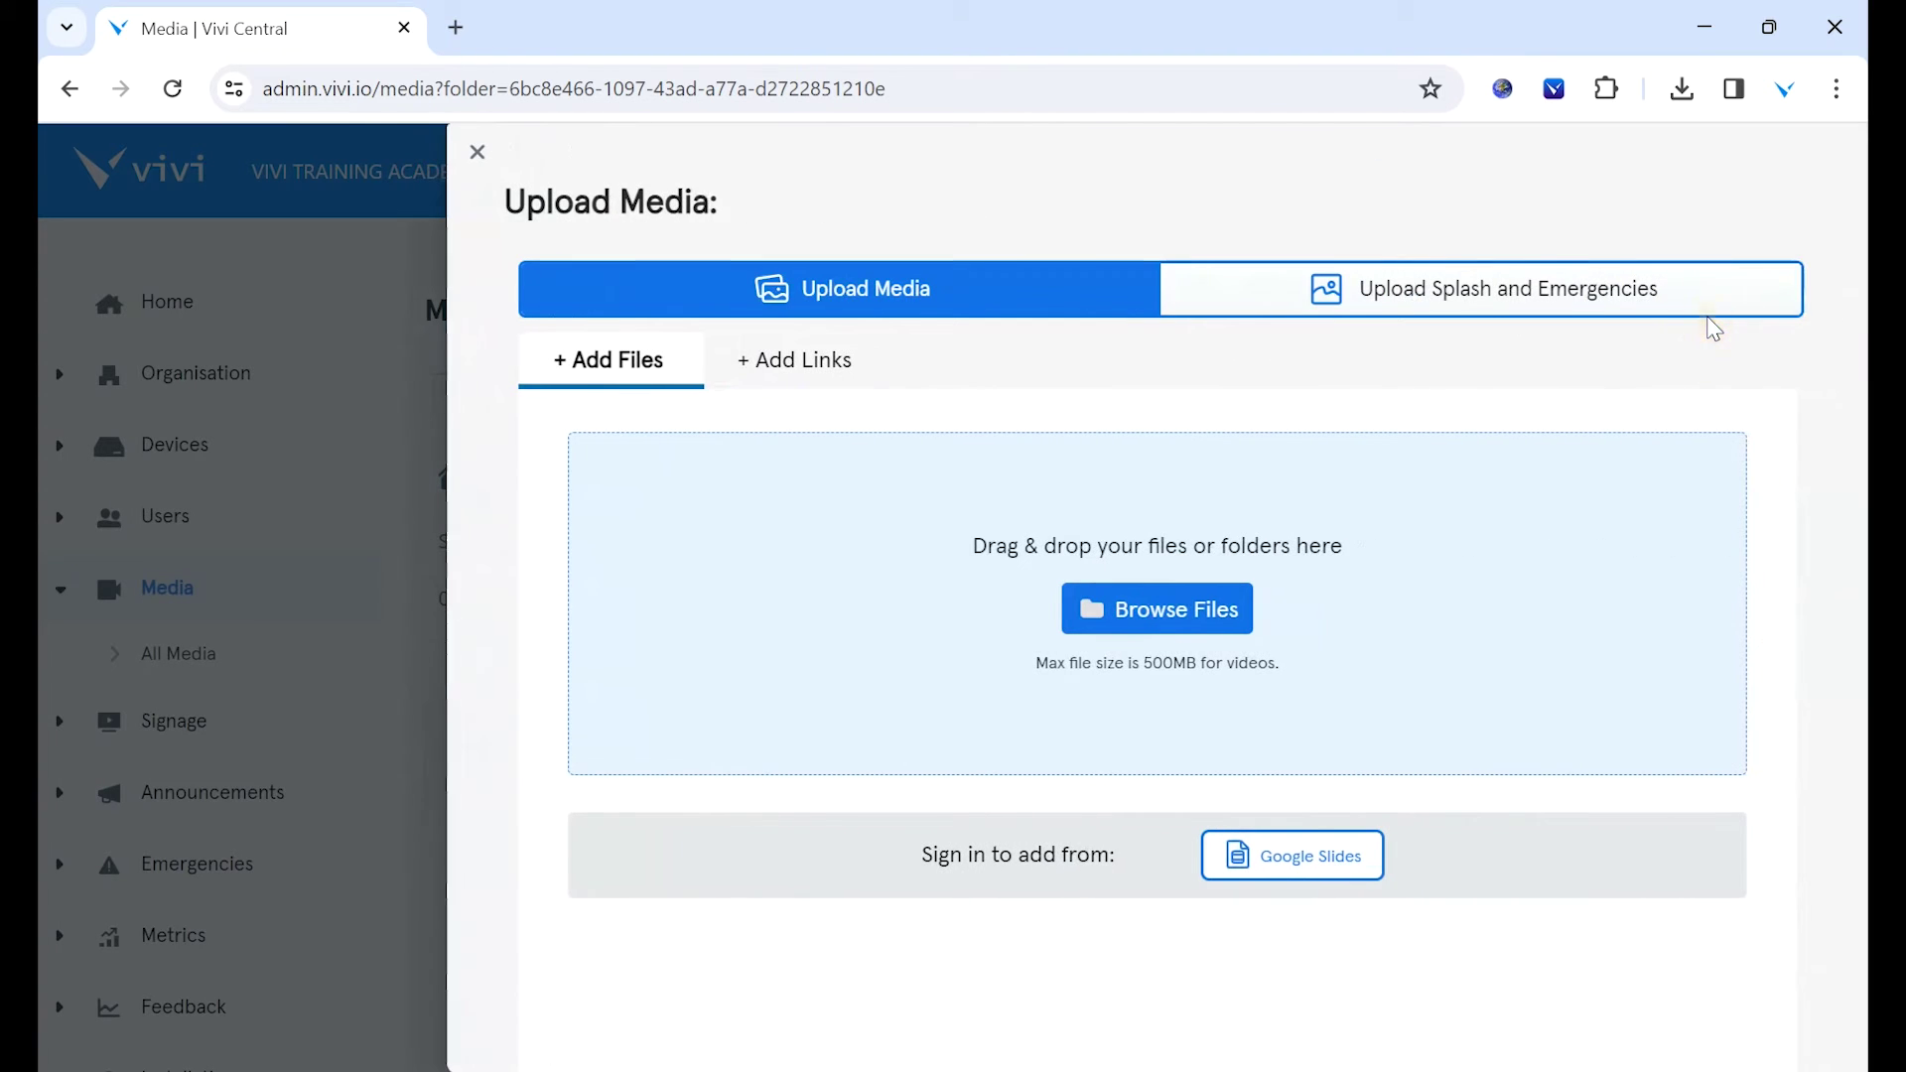
pyautogui.click(781, 364)
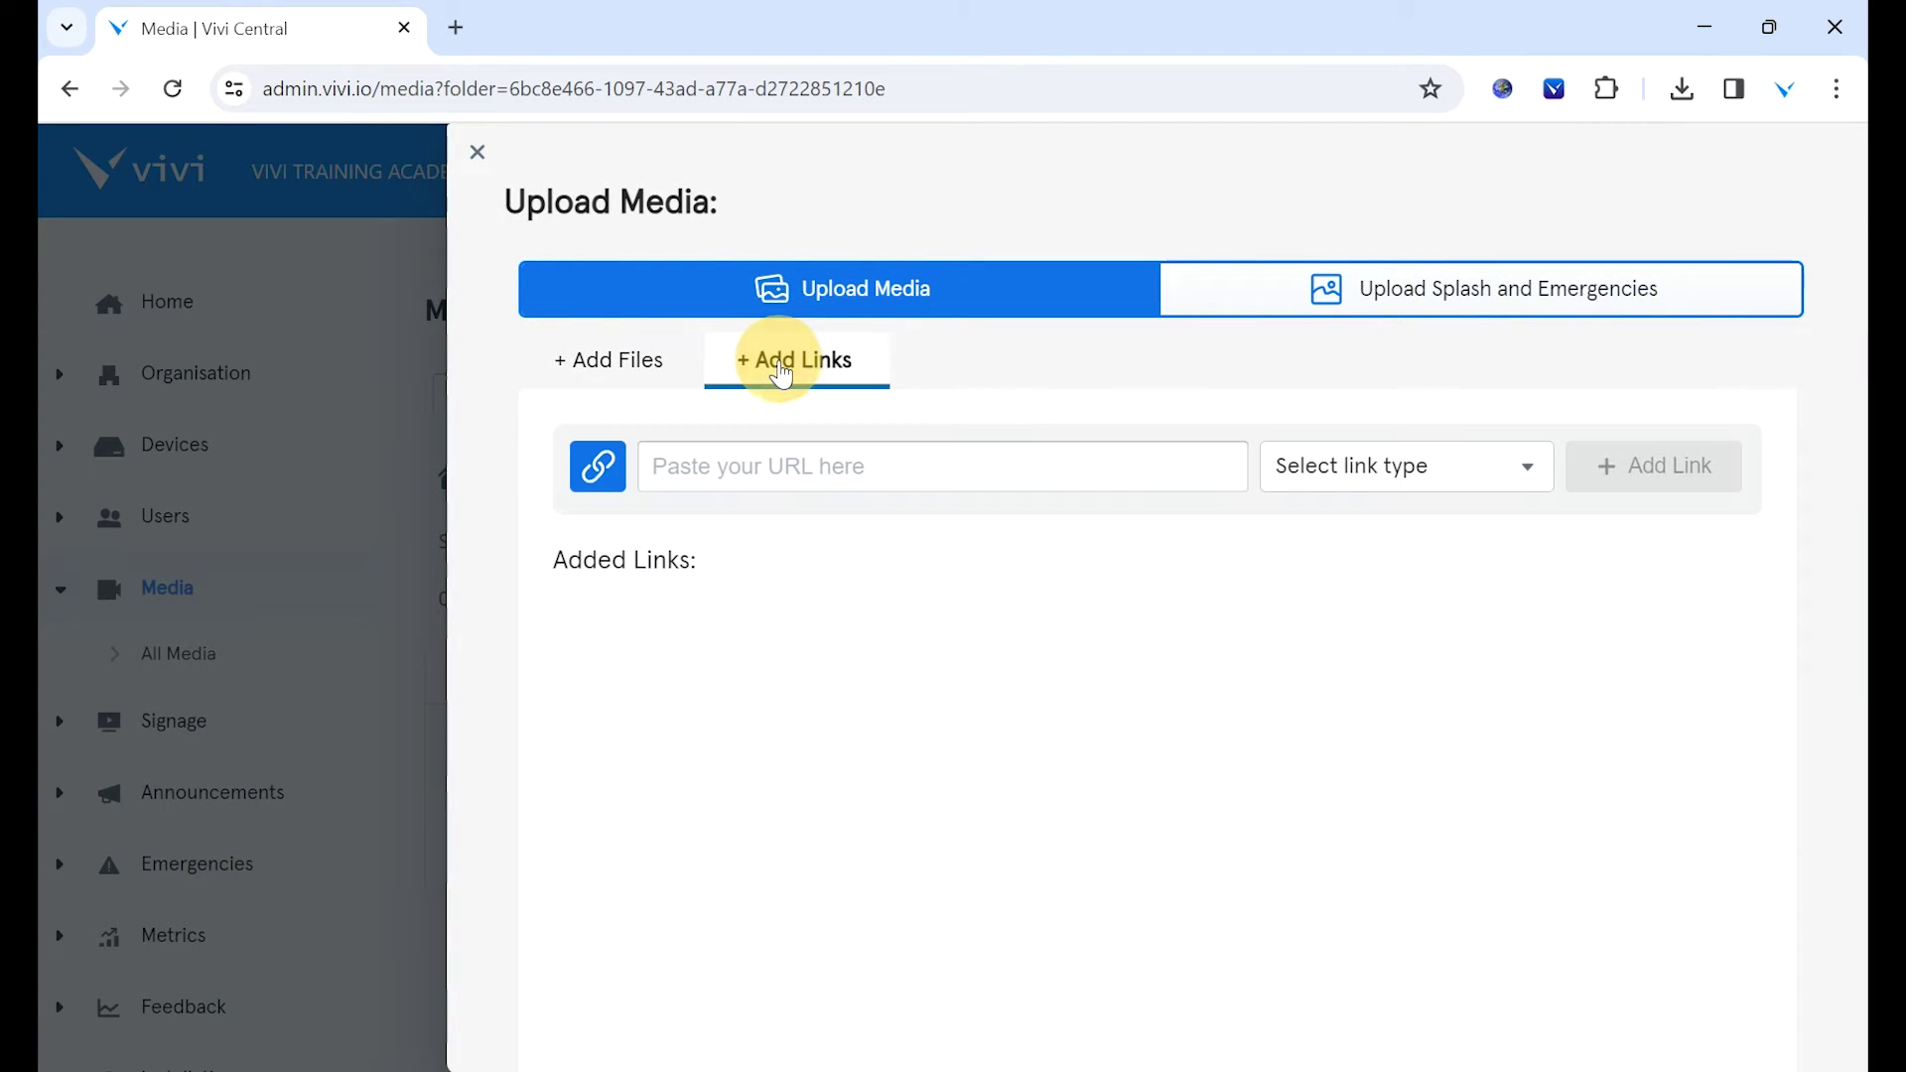
pyautogui.click(800, 464)
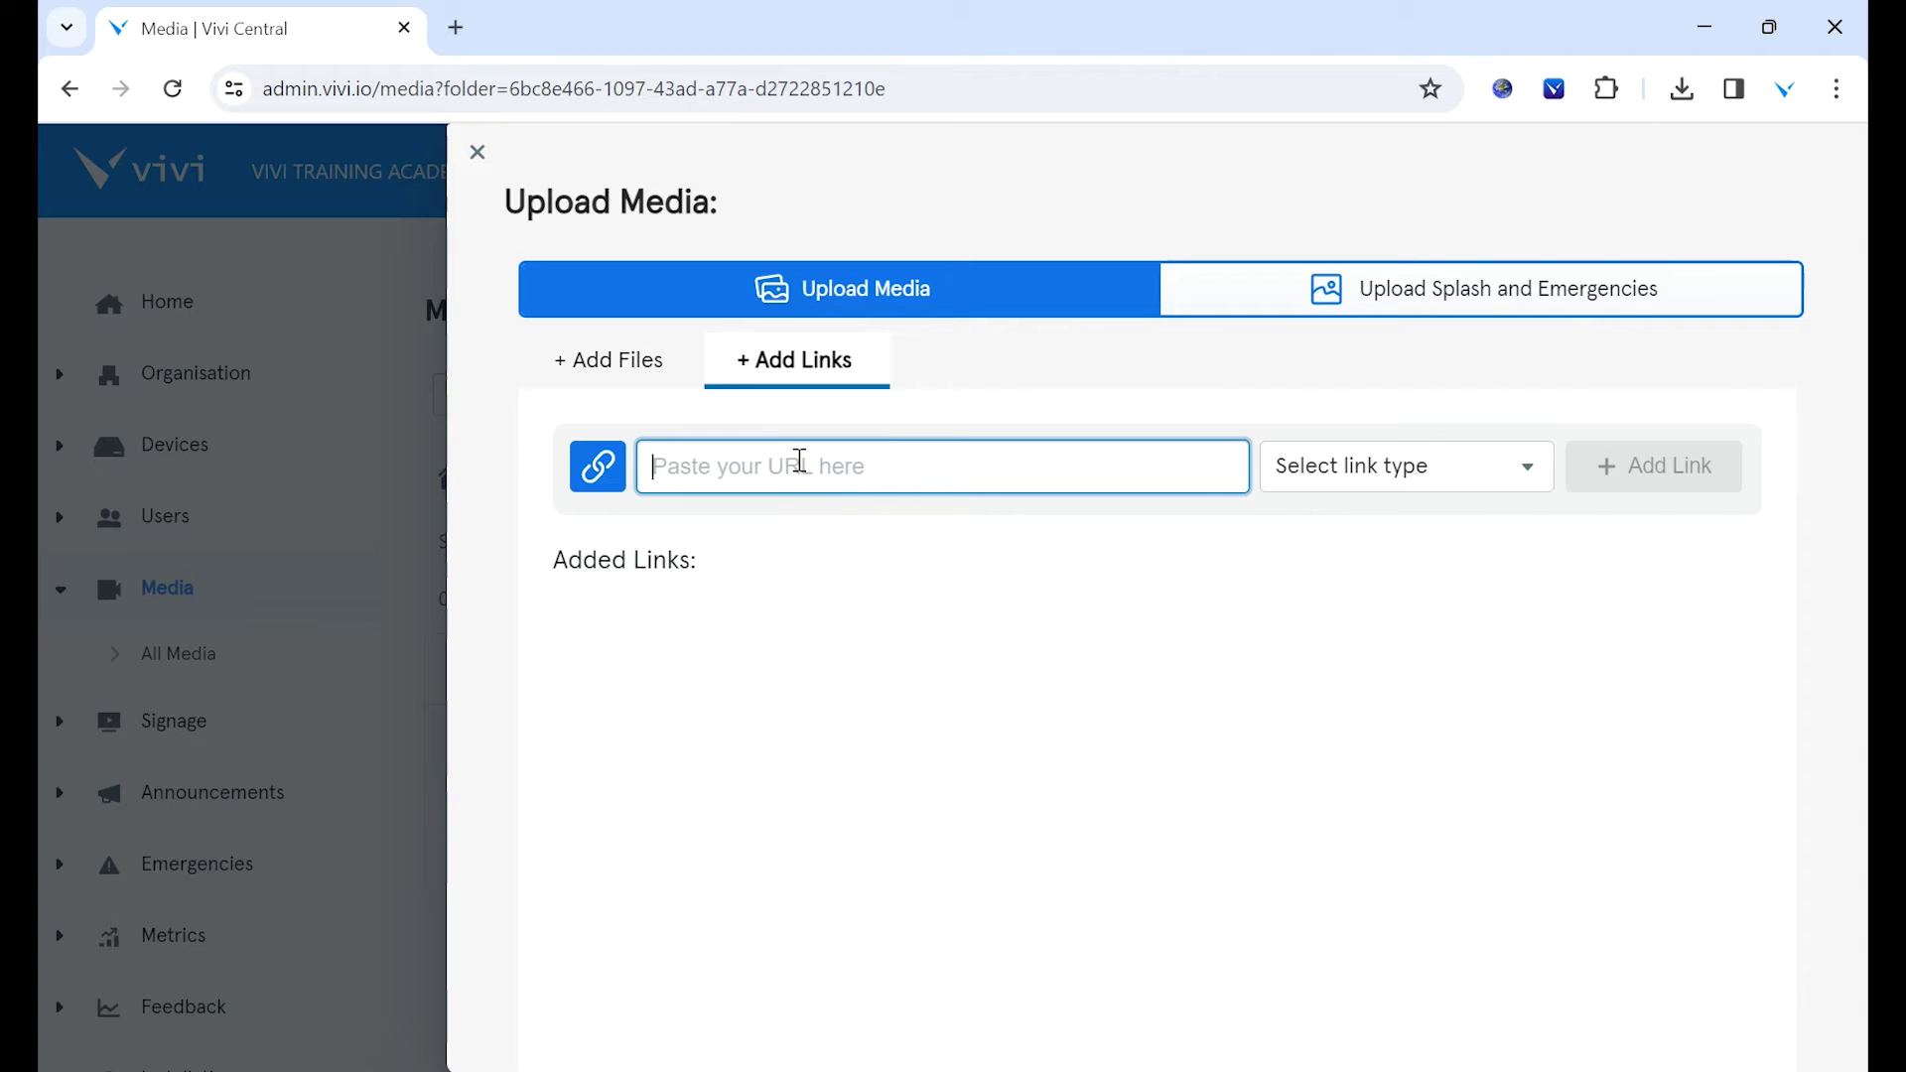
pyautogui.write('https://www.youtube.com/watch?v=5cXe07p1L-A')
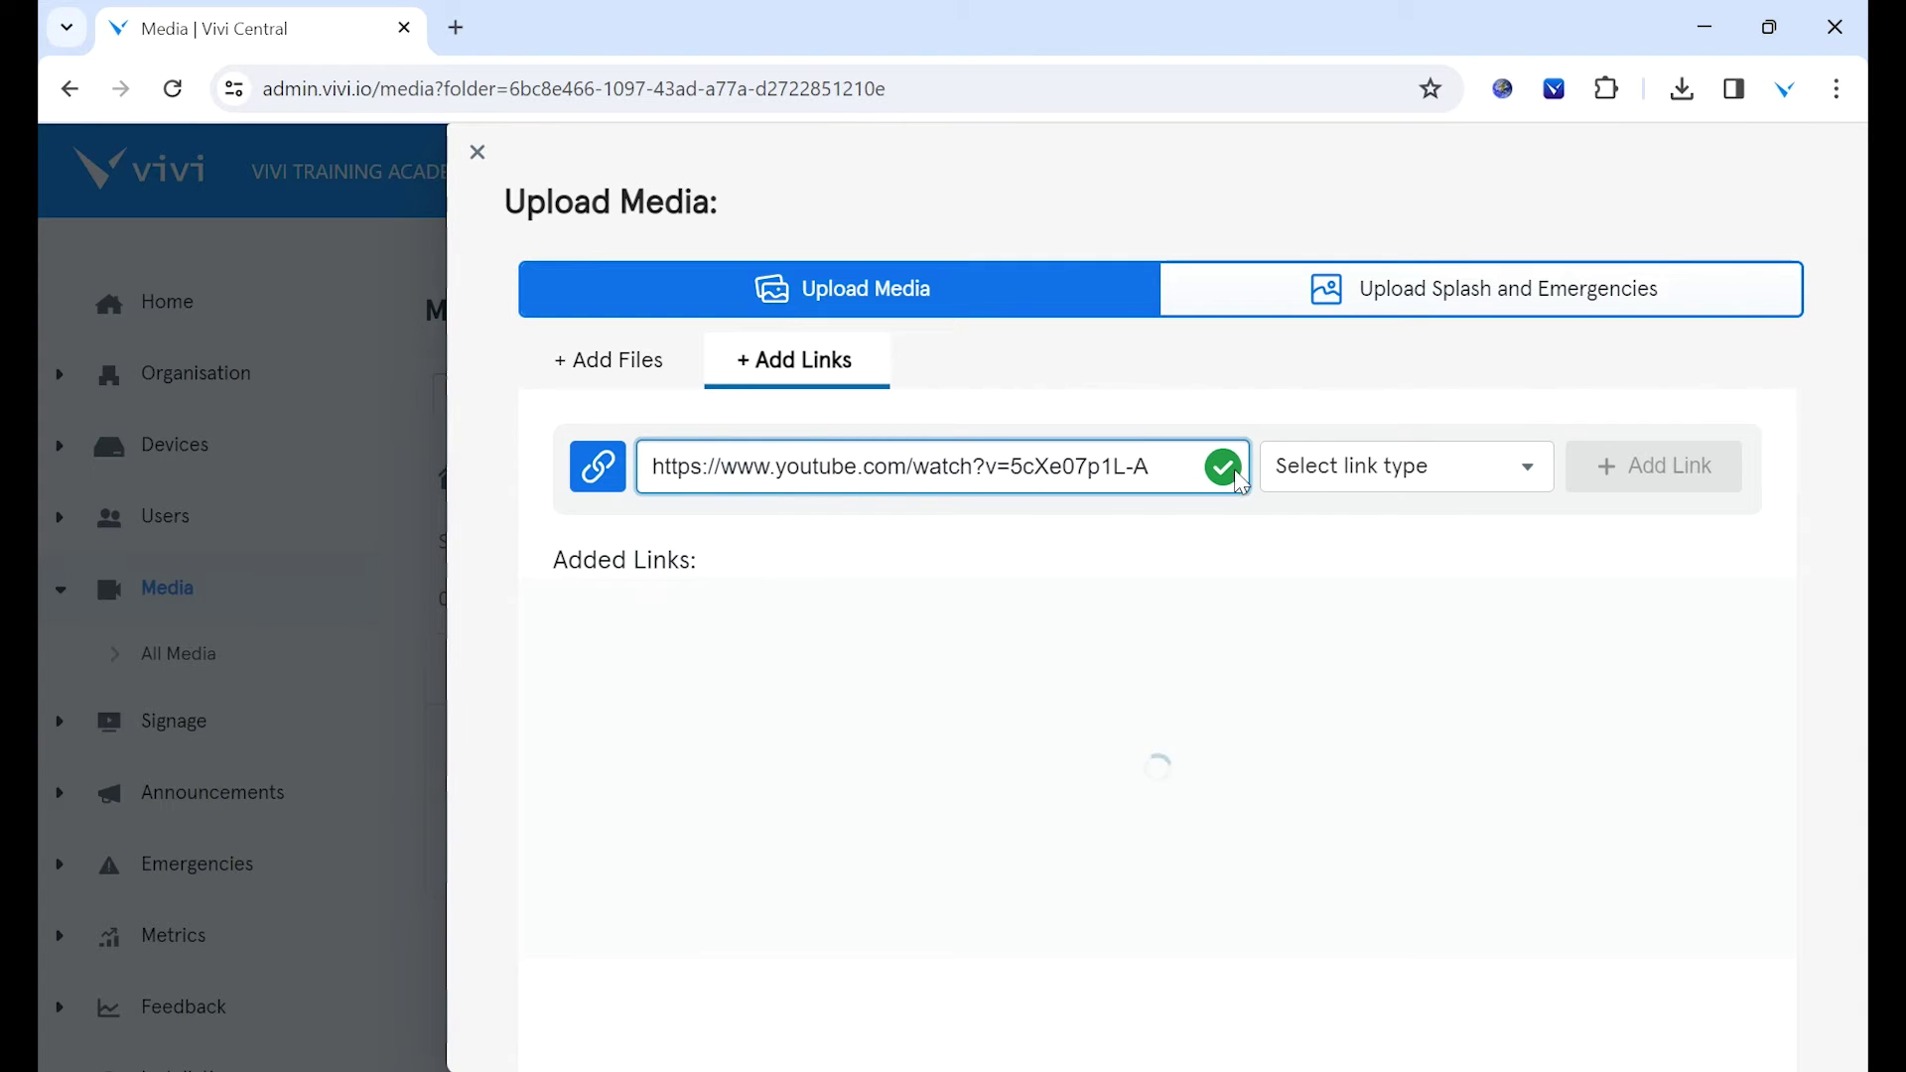
pyautogui.click(1325, 470)
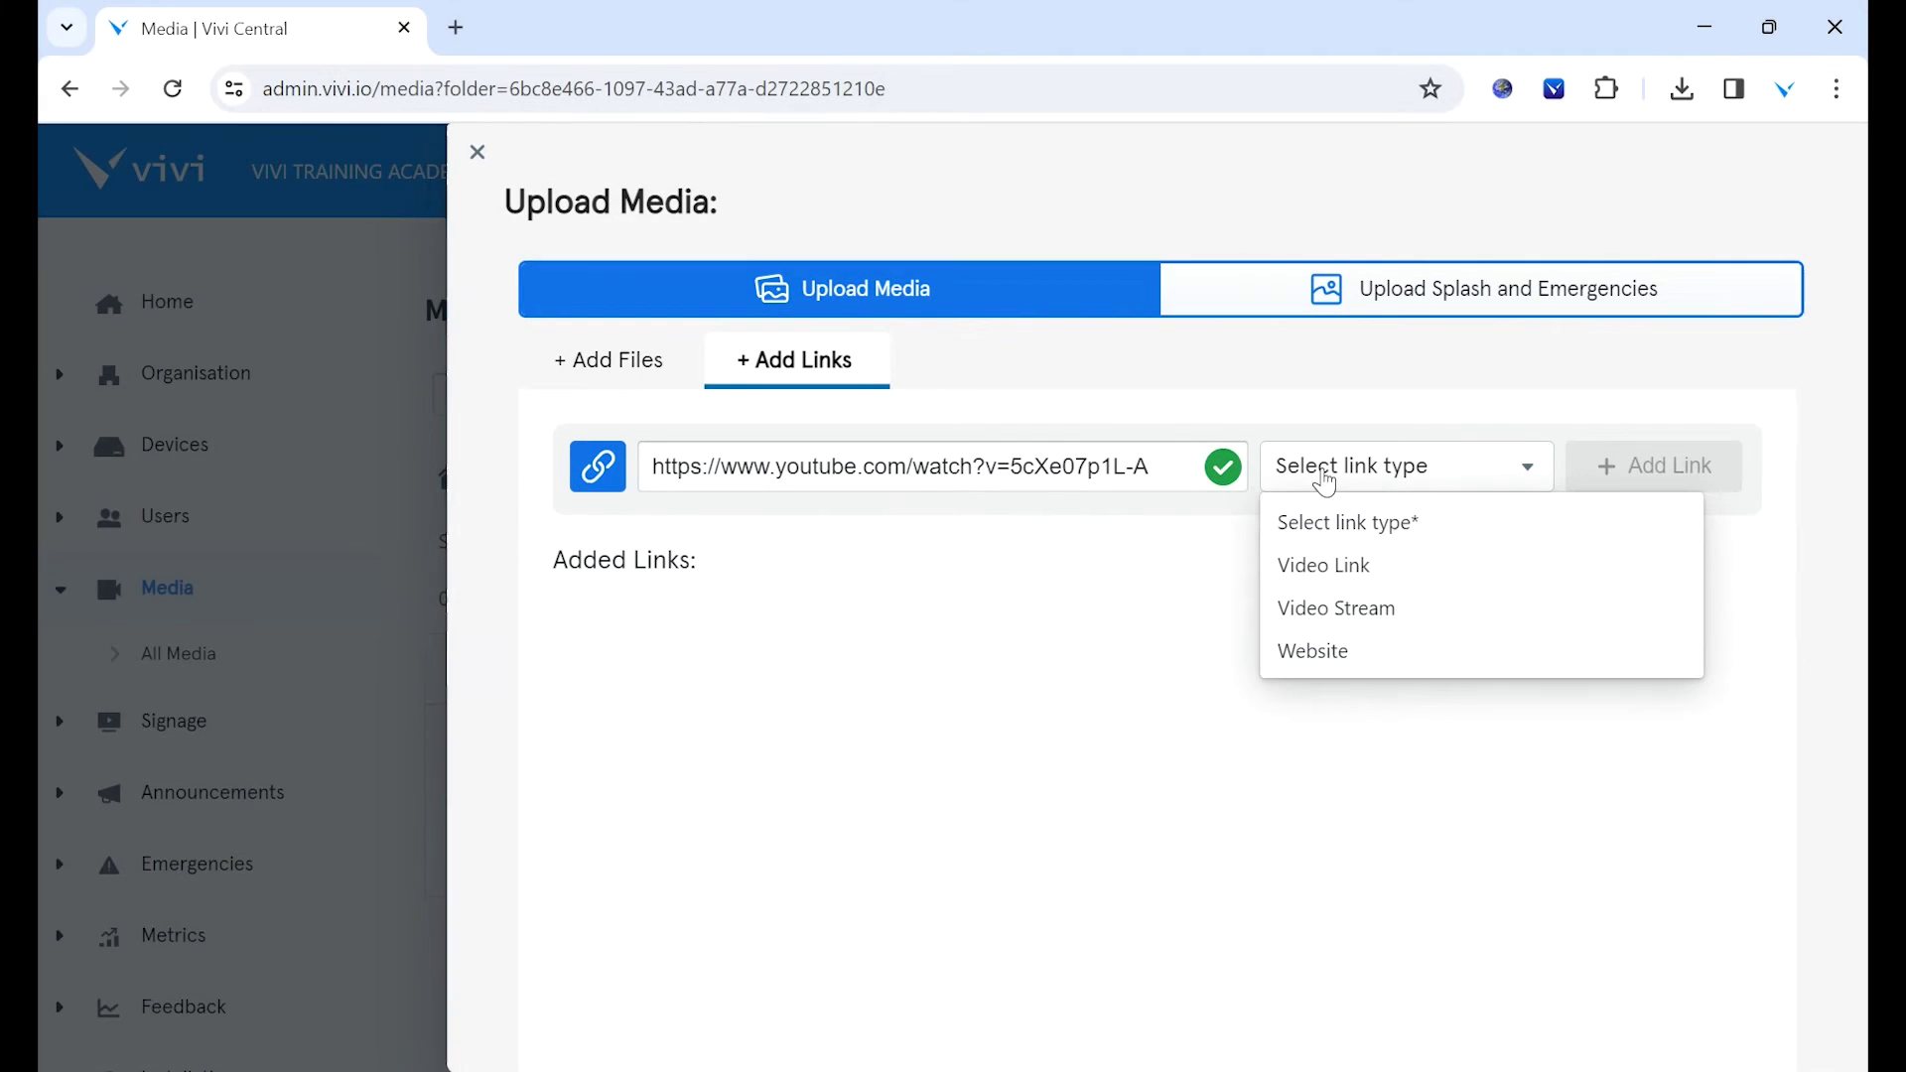
pyautogui.click(1326, 577)
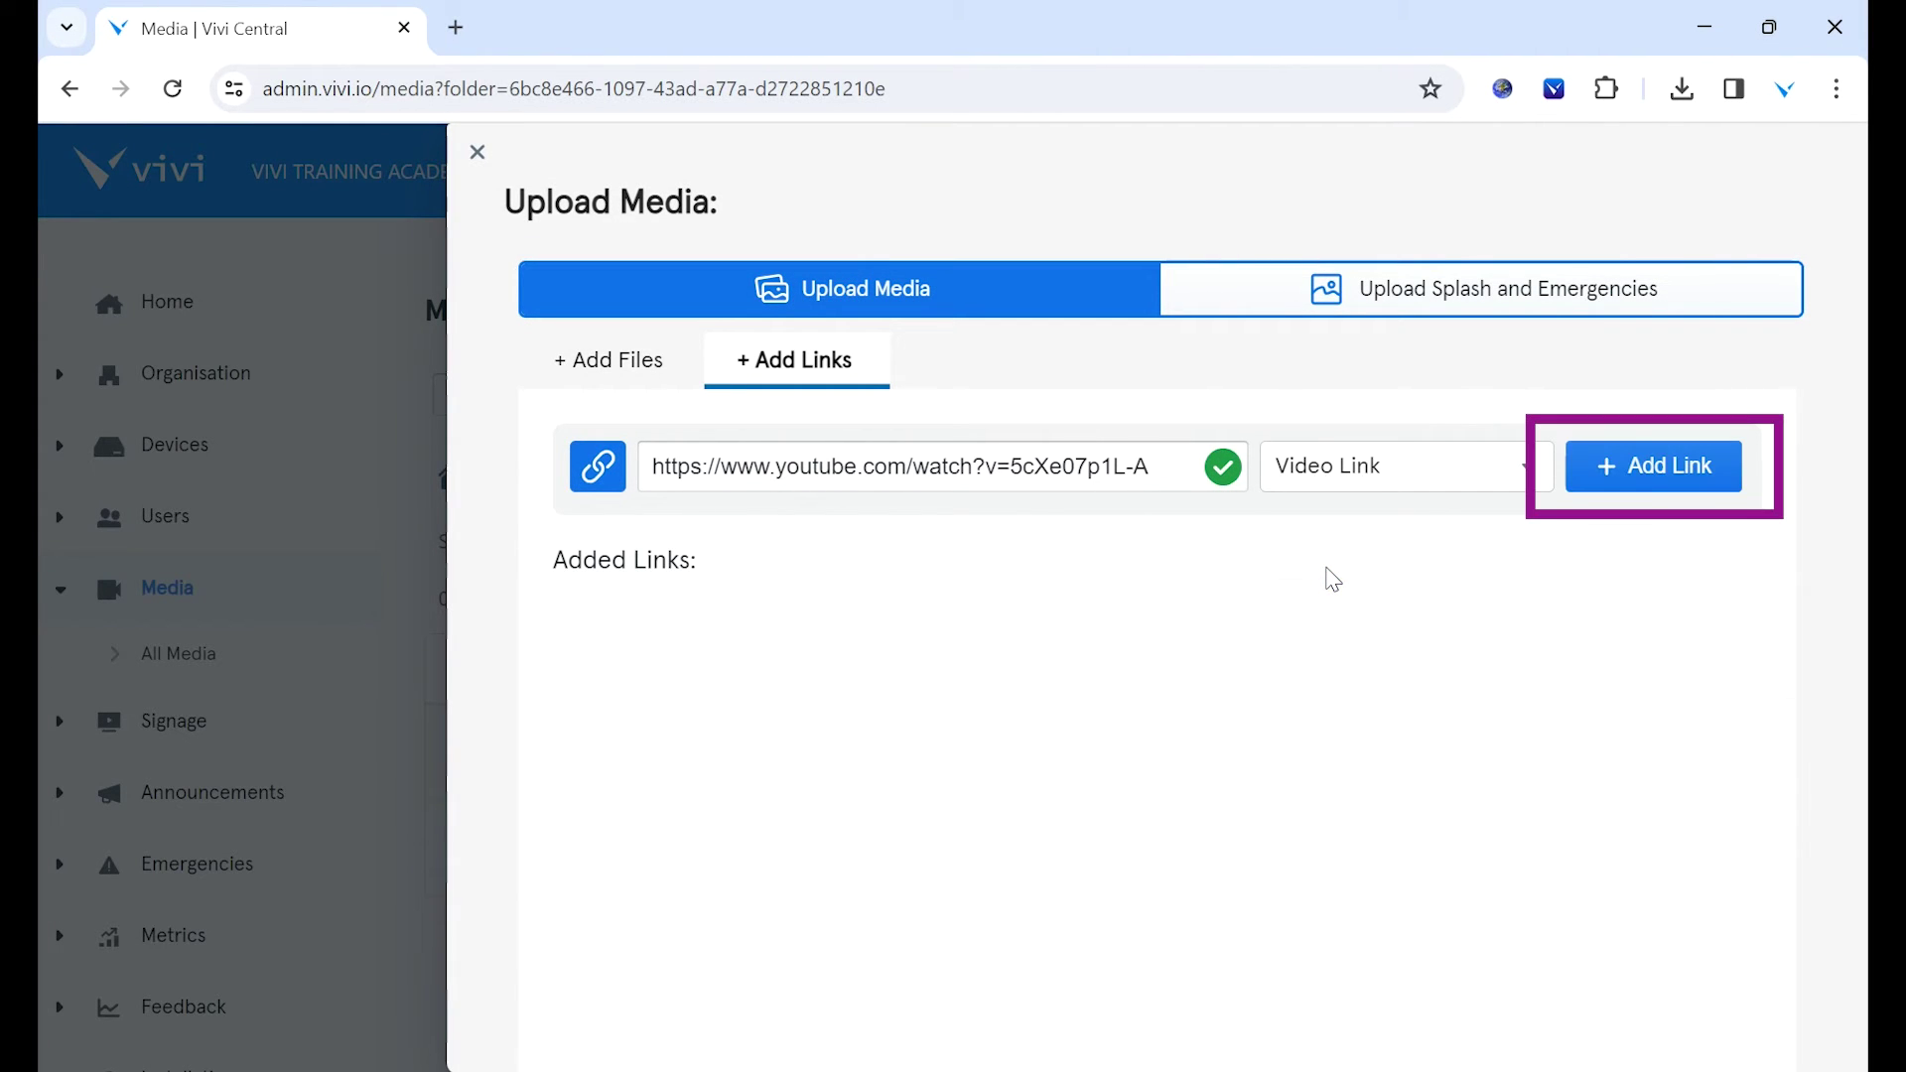
pyautogui.click(1634, 473)
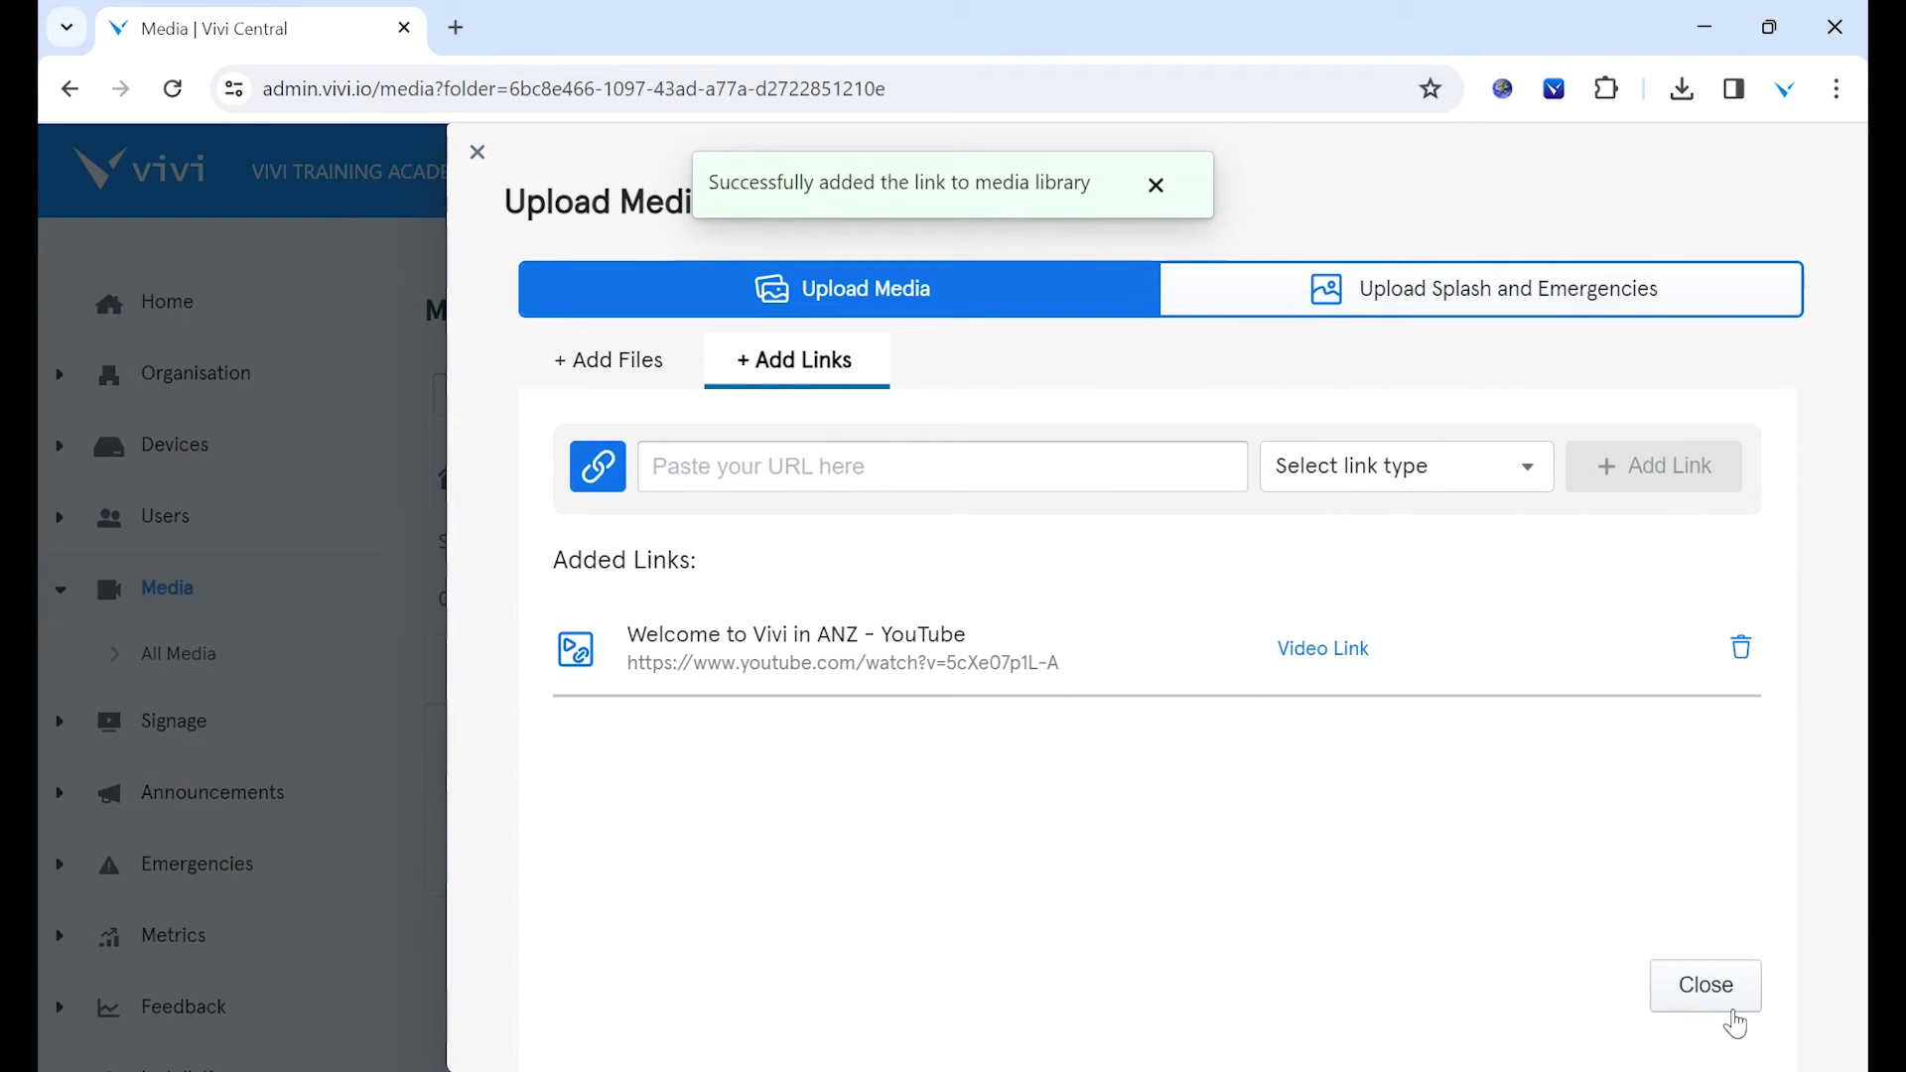
pyautogui.click(1705, 985)
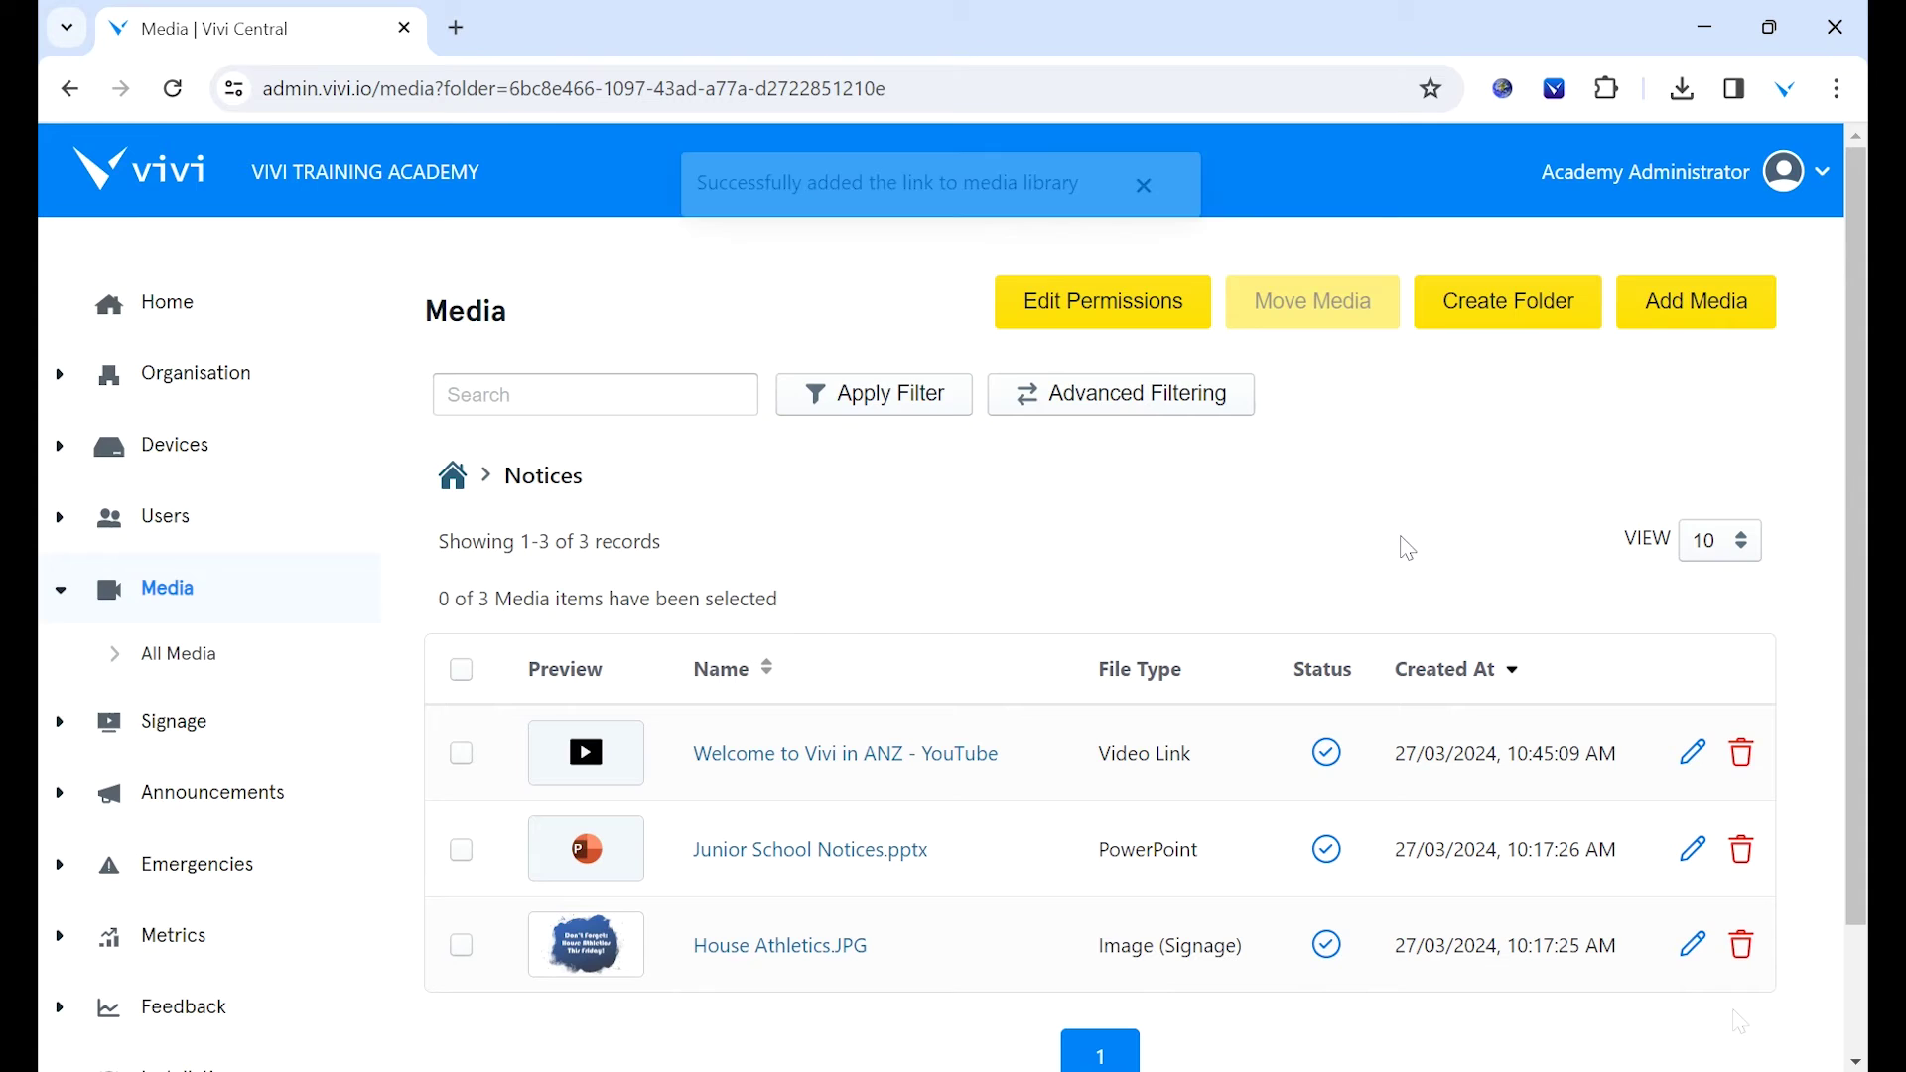
# - Pick the Daily Notices deck from Google Drive and stage it for upload
pyautogui.click(1683, 314)
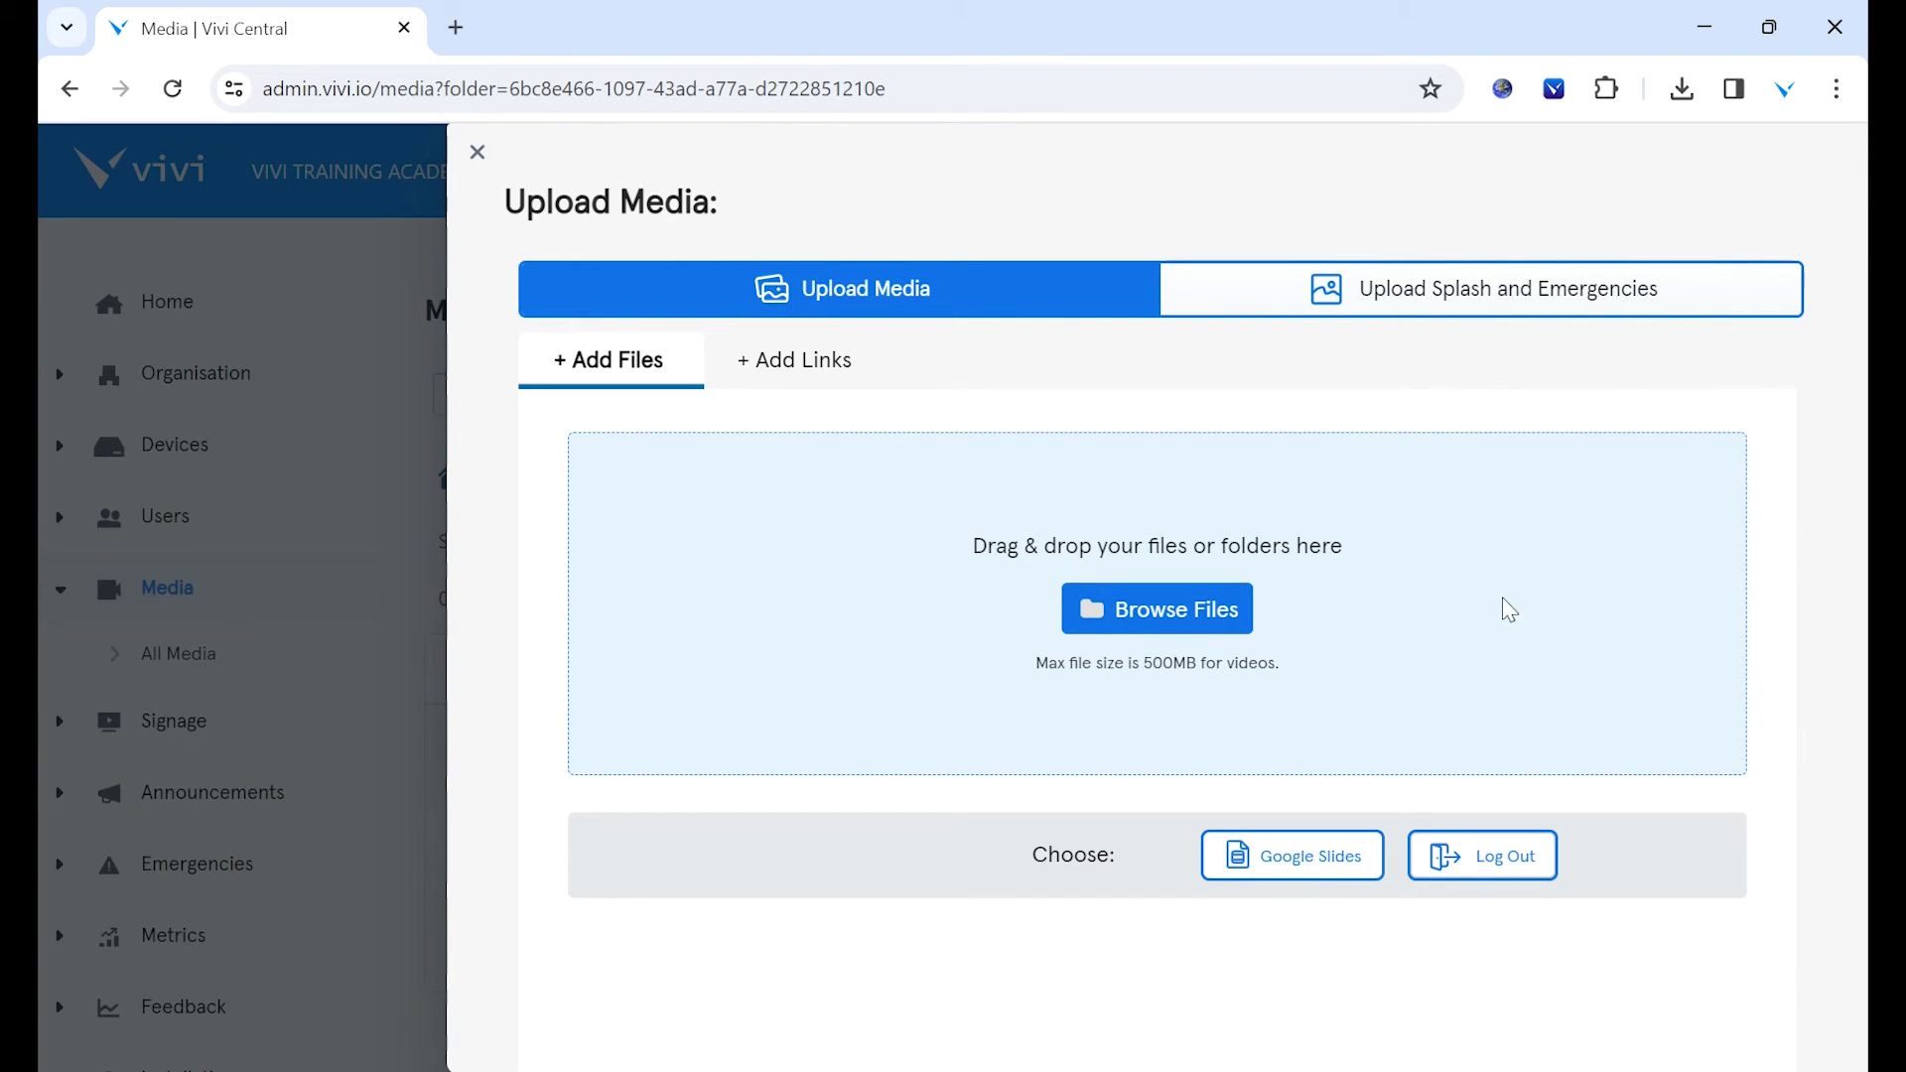
pyautogui.click(1364, 885)
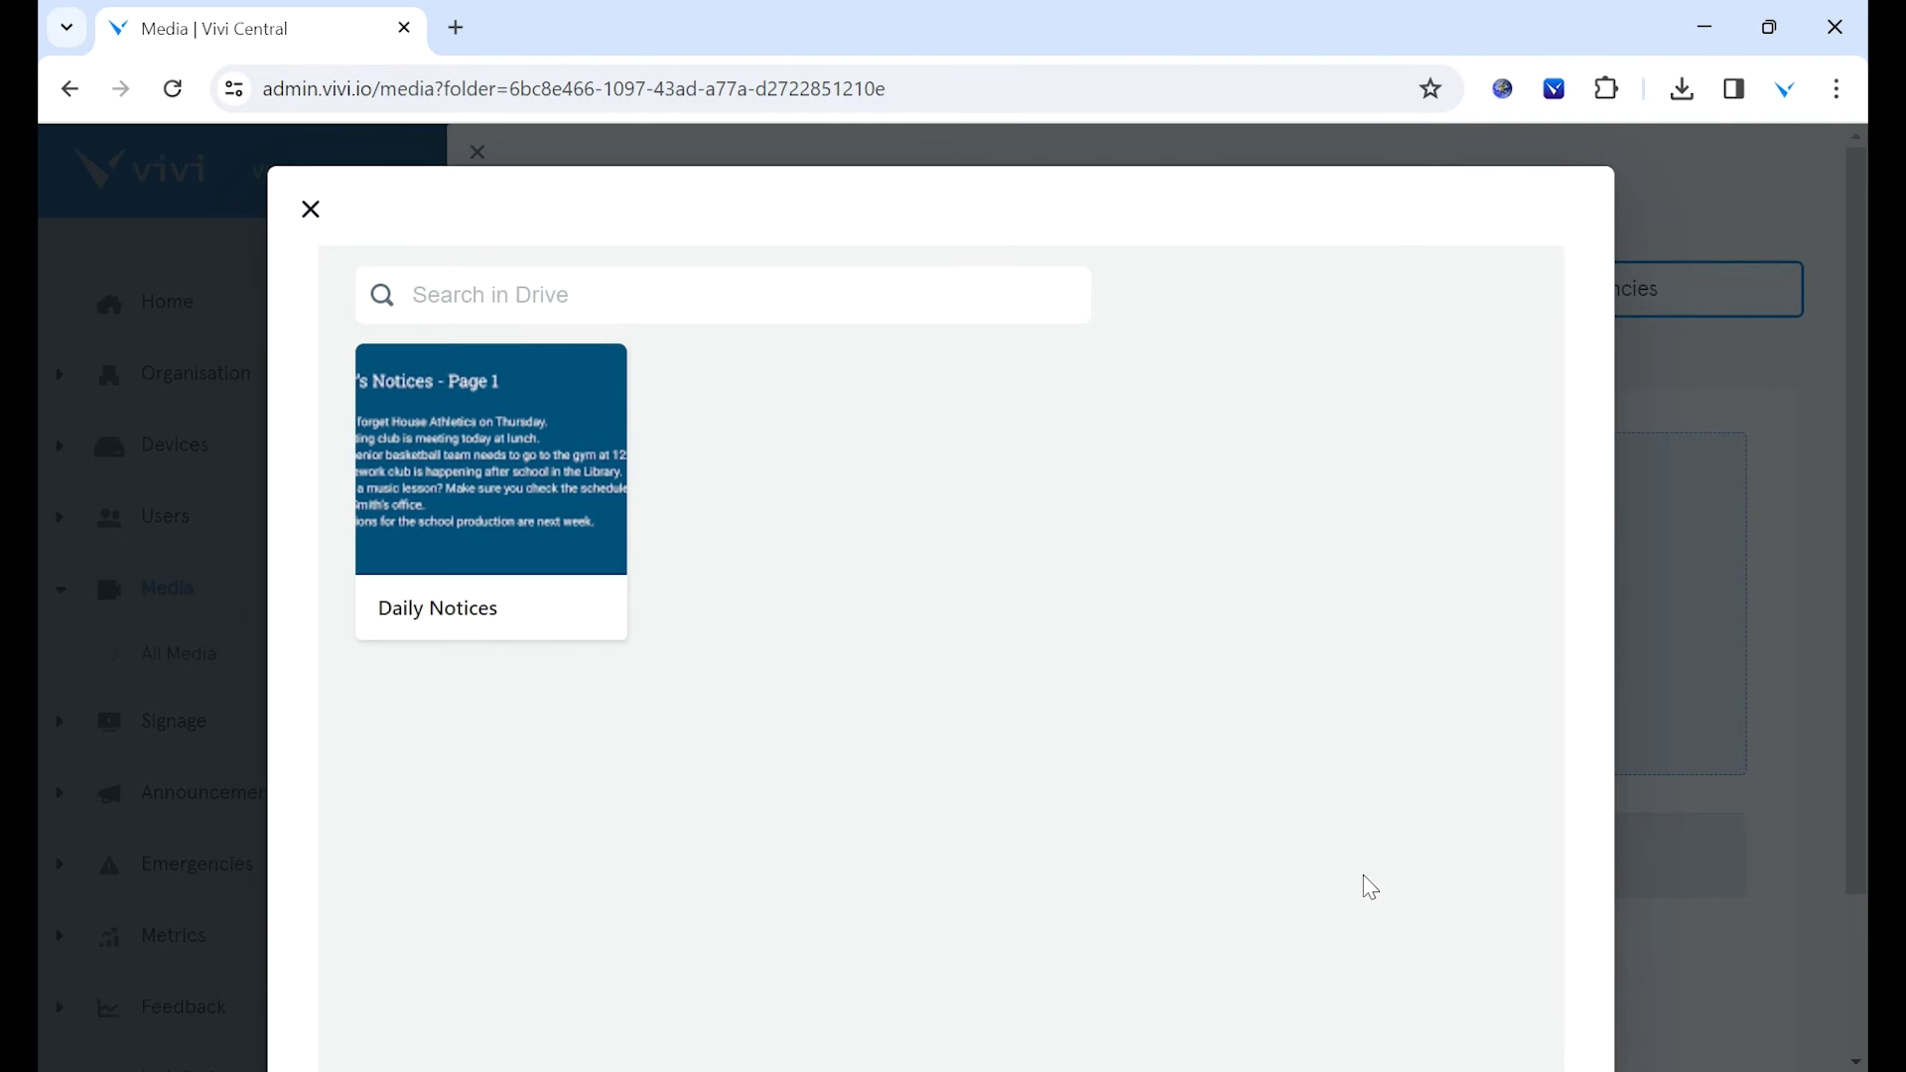
pyautogui.click(567, 520)
pyautogui.scroll(-3, 567, 520)
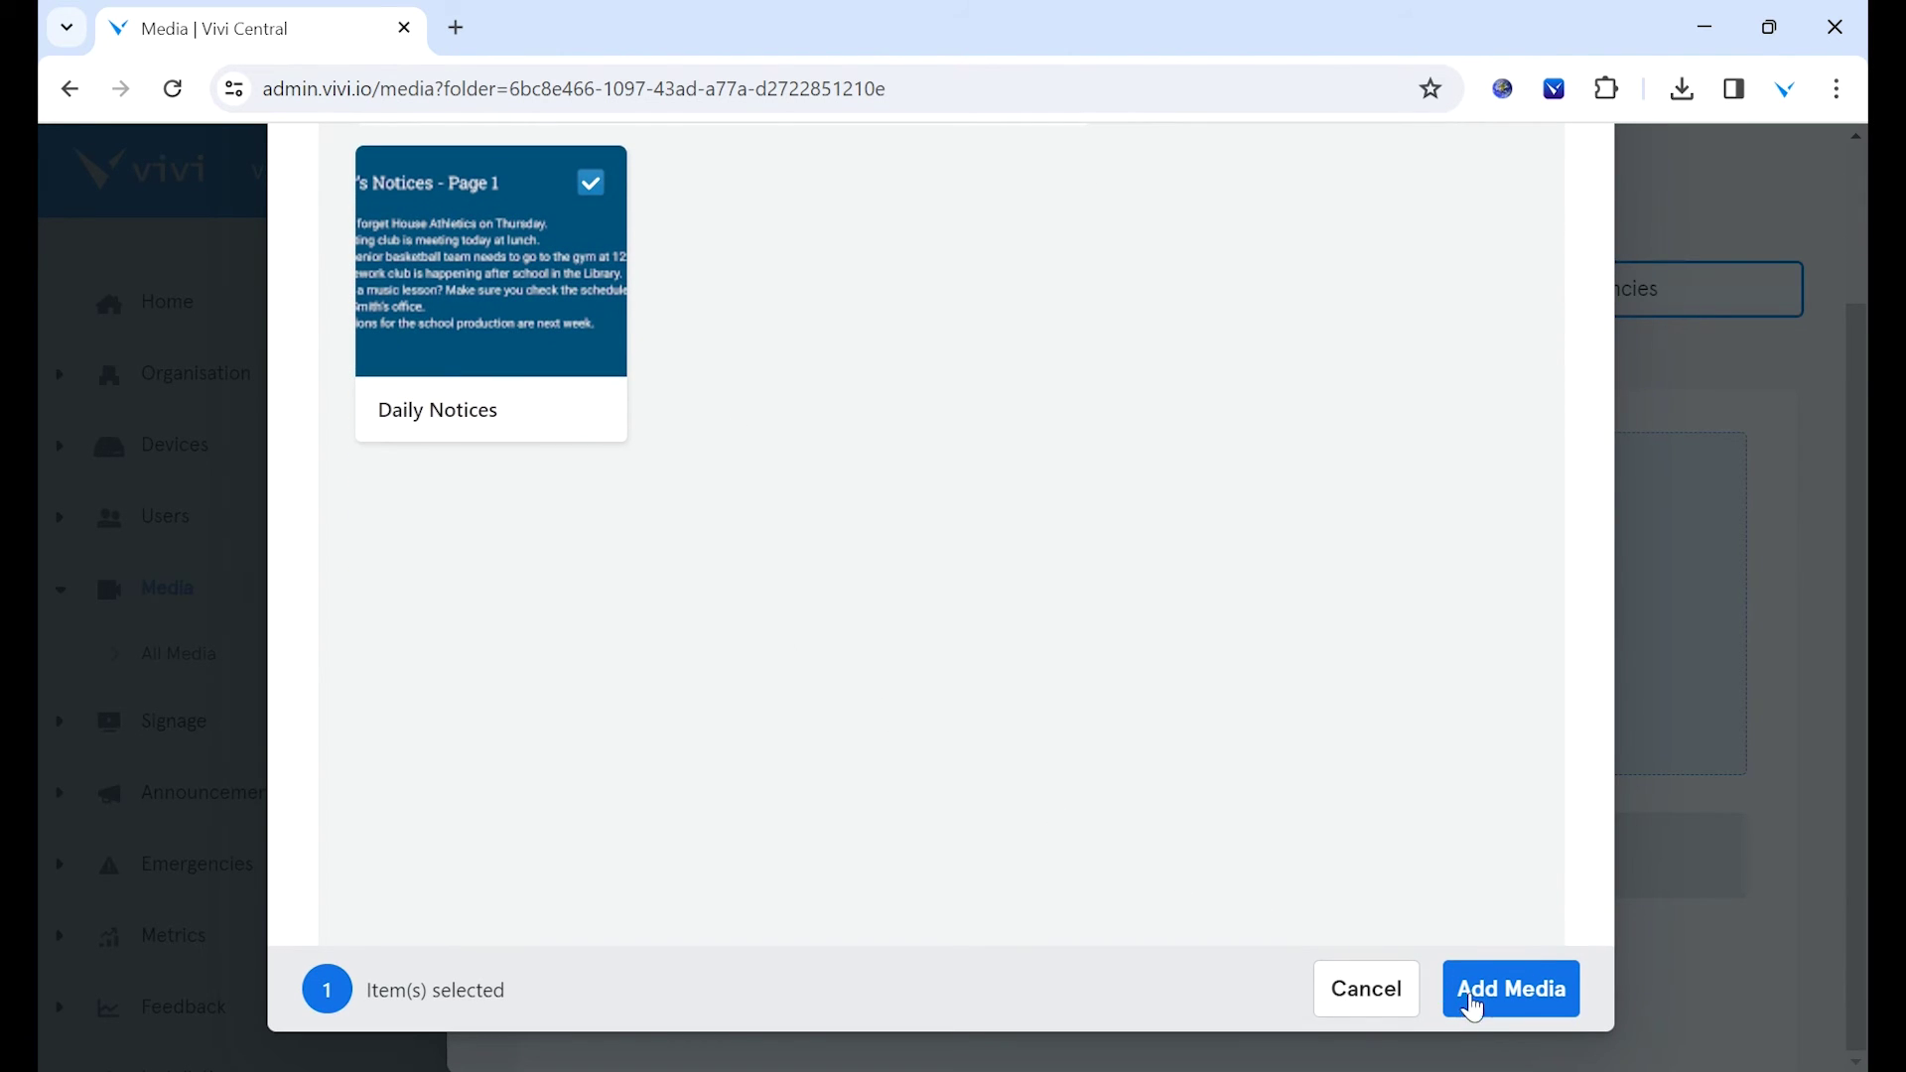
pyautogui.click(1474, 1000)
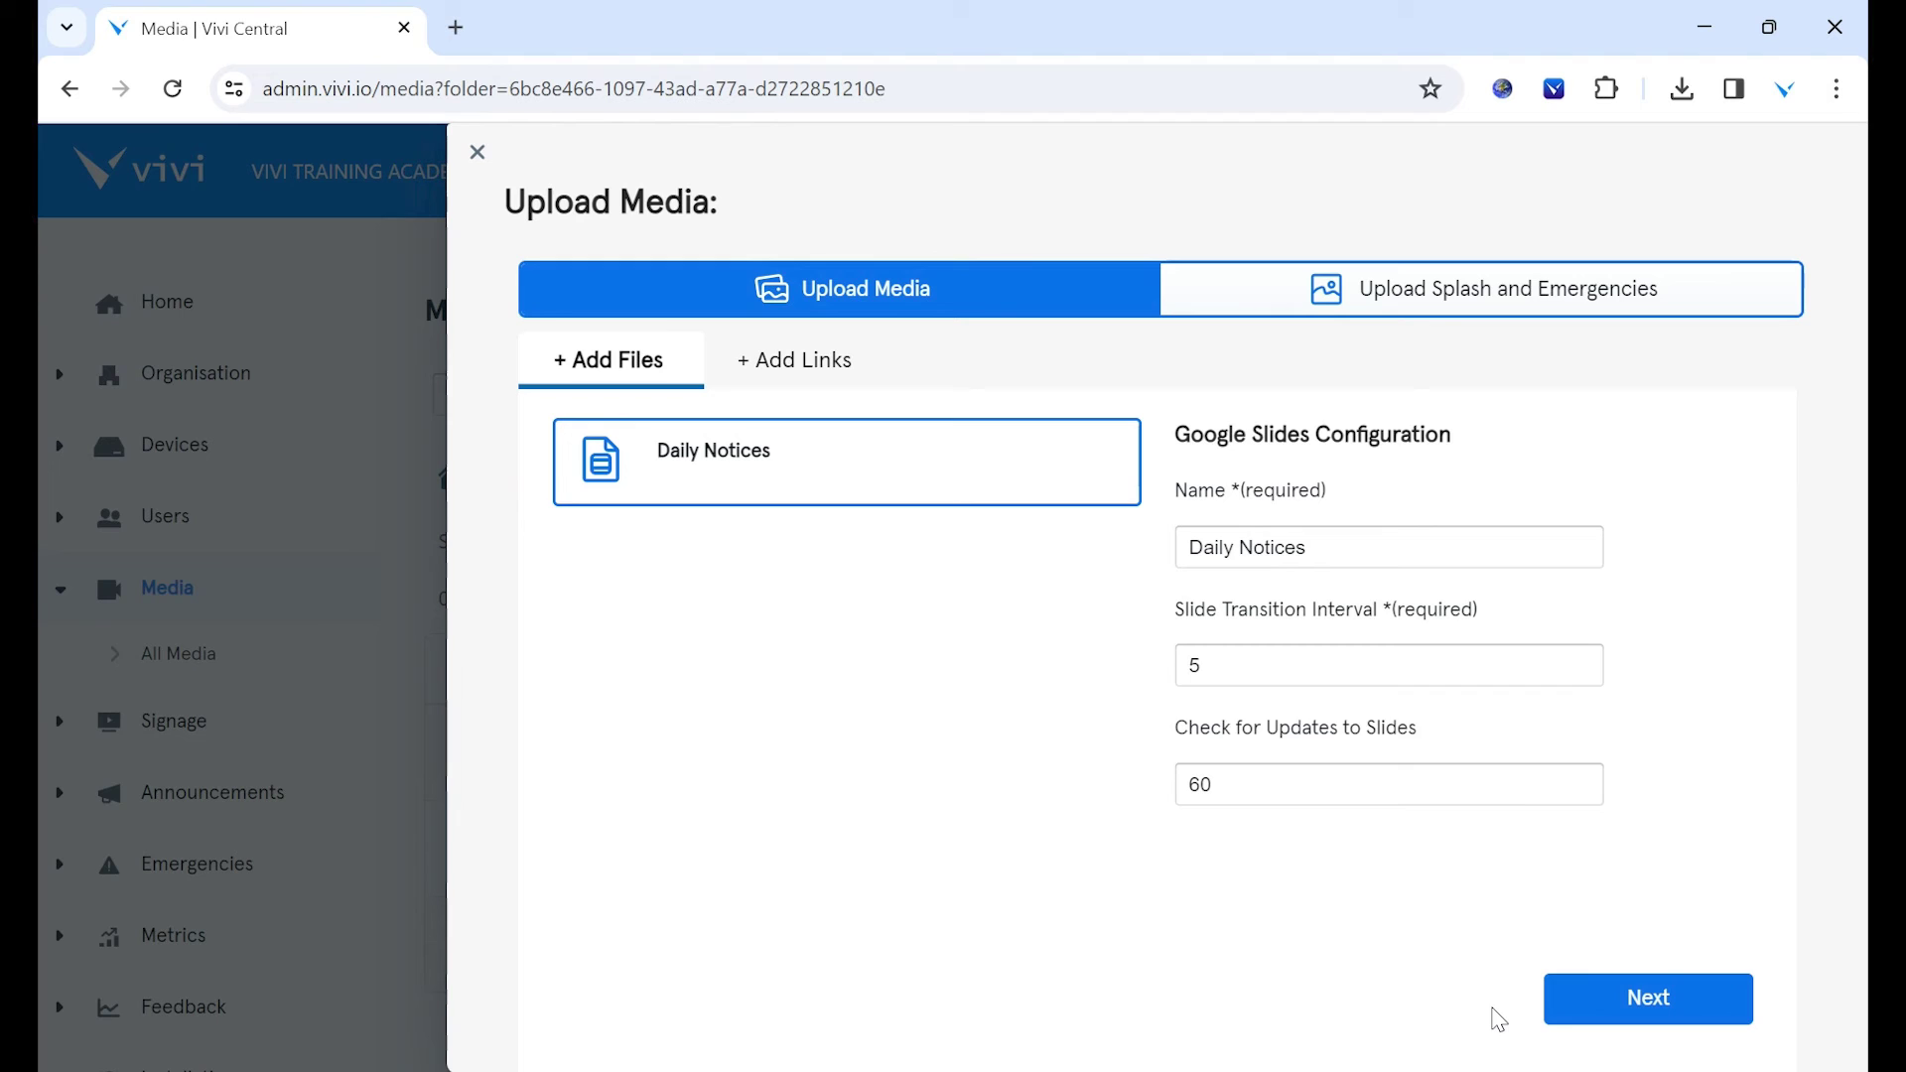
# - Raise the Daily Notices slide transition interval to 10 and upload the slides
pyautogui.moveTo(1388, 666)
pyautogui.click(1577, 655)
pyautogui.click(1577, 656)
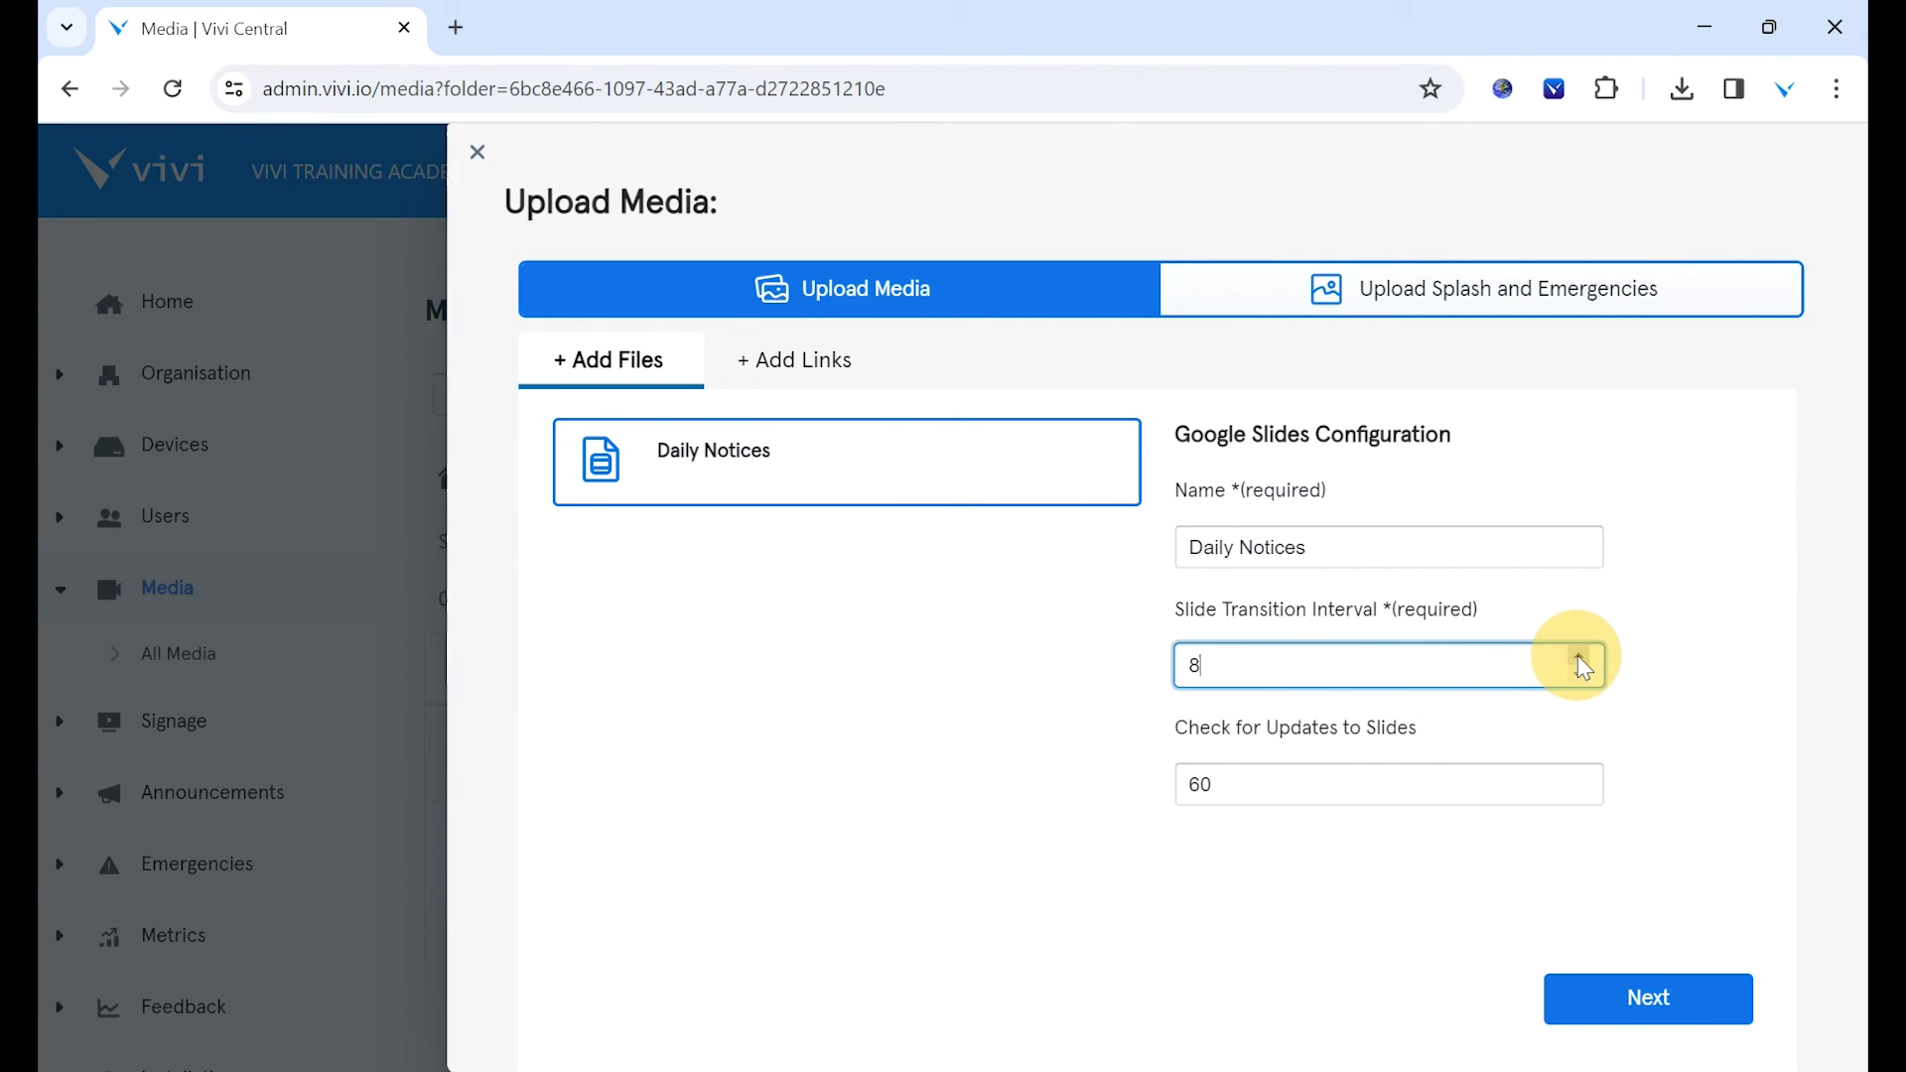
pyautogui.click(1577, 655)
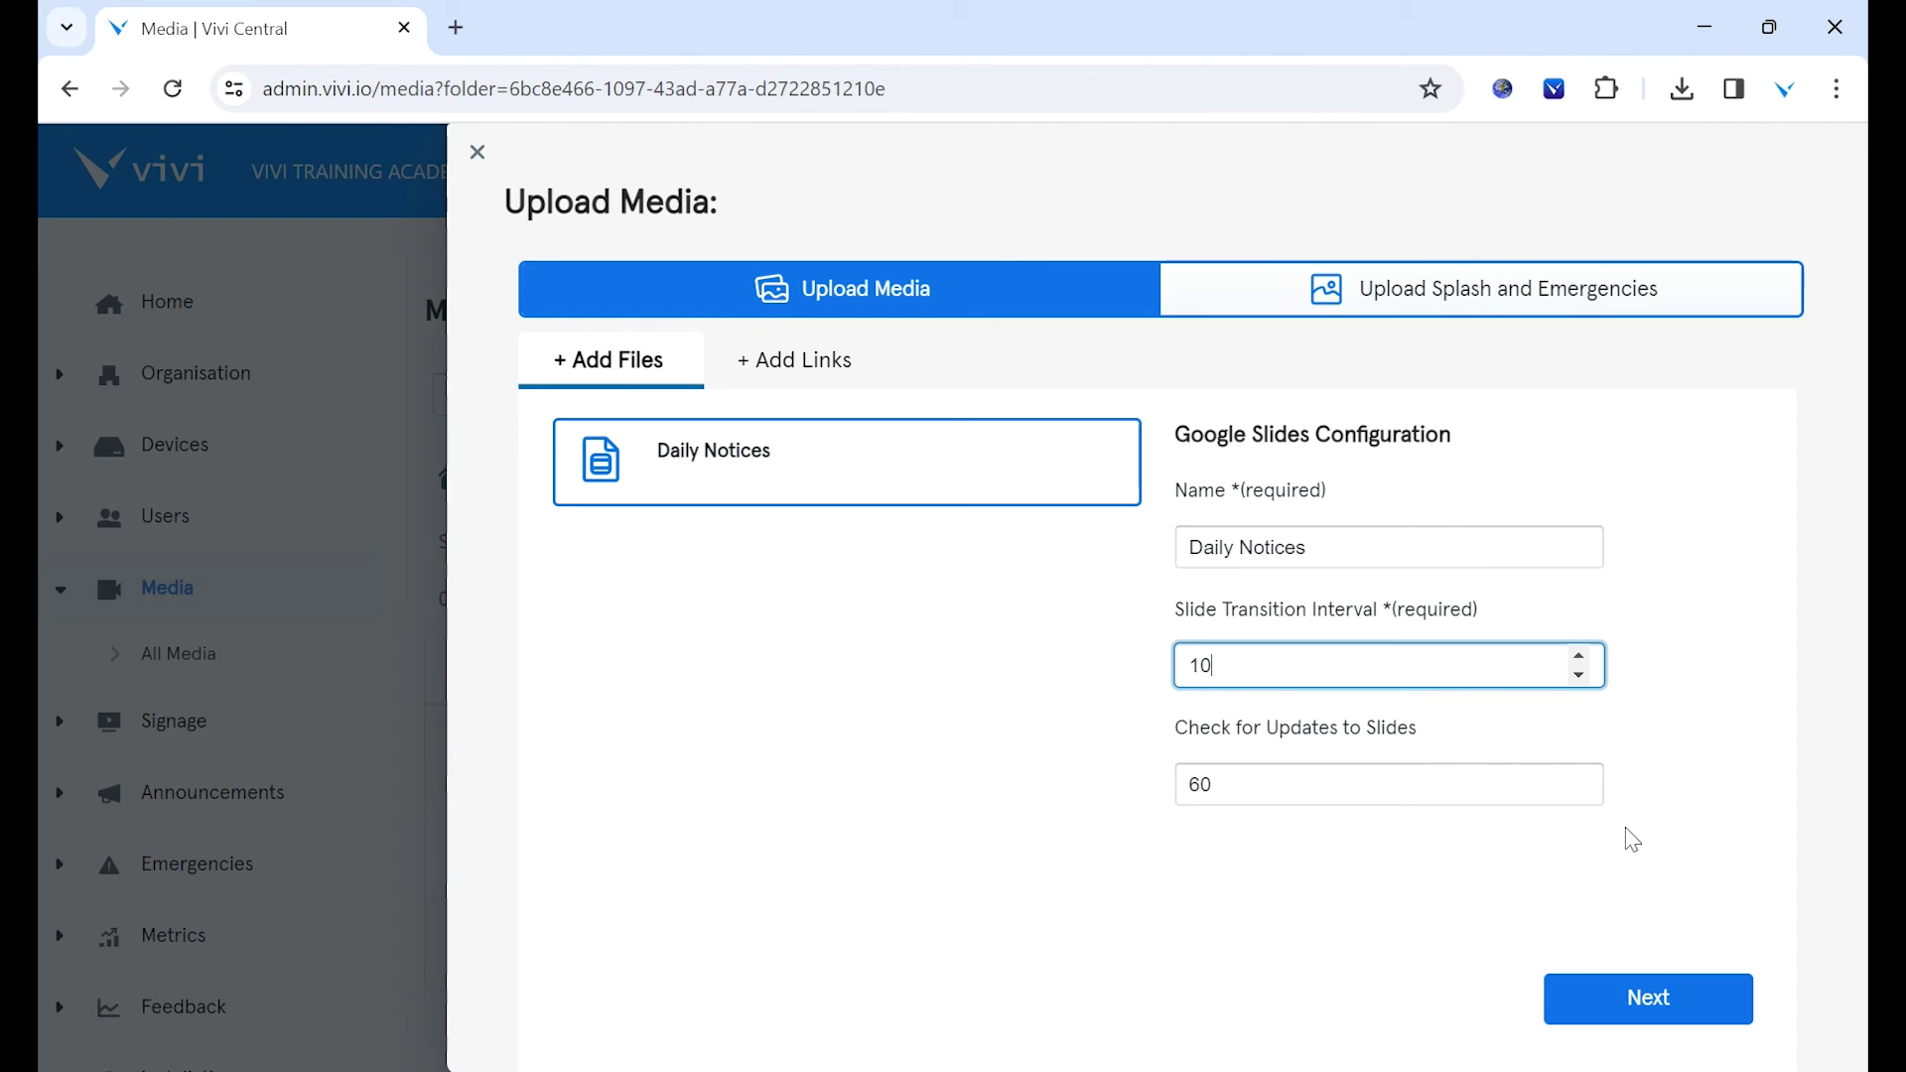
pyautogui.click(1687, 997)
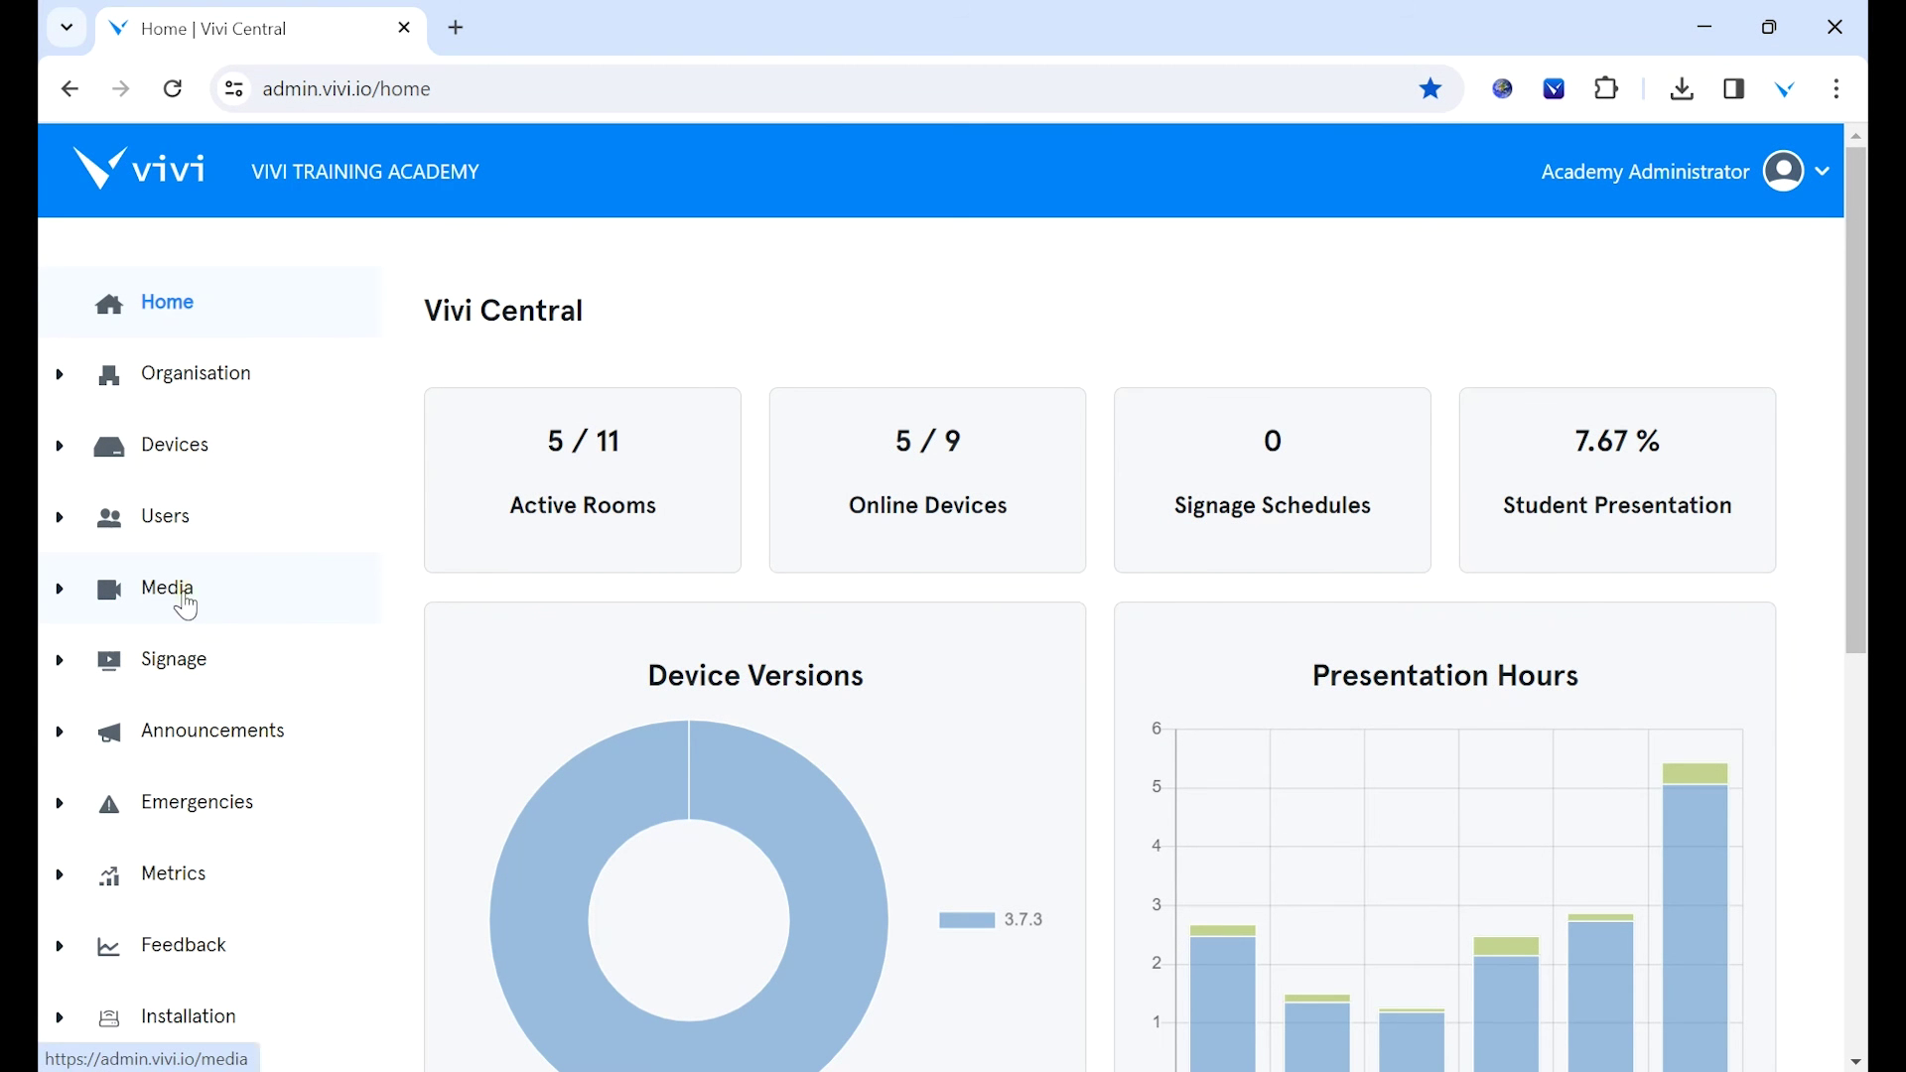
# - Upload Connection Instructions.JPG as a splash image via Upload Splash and Emergencies
pyautogui.click(183, 590)
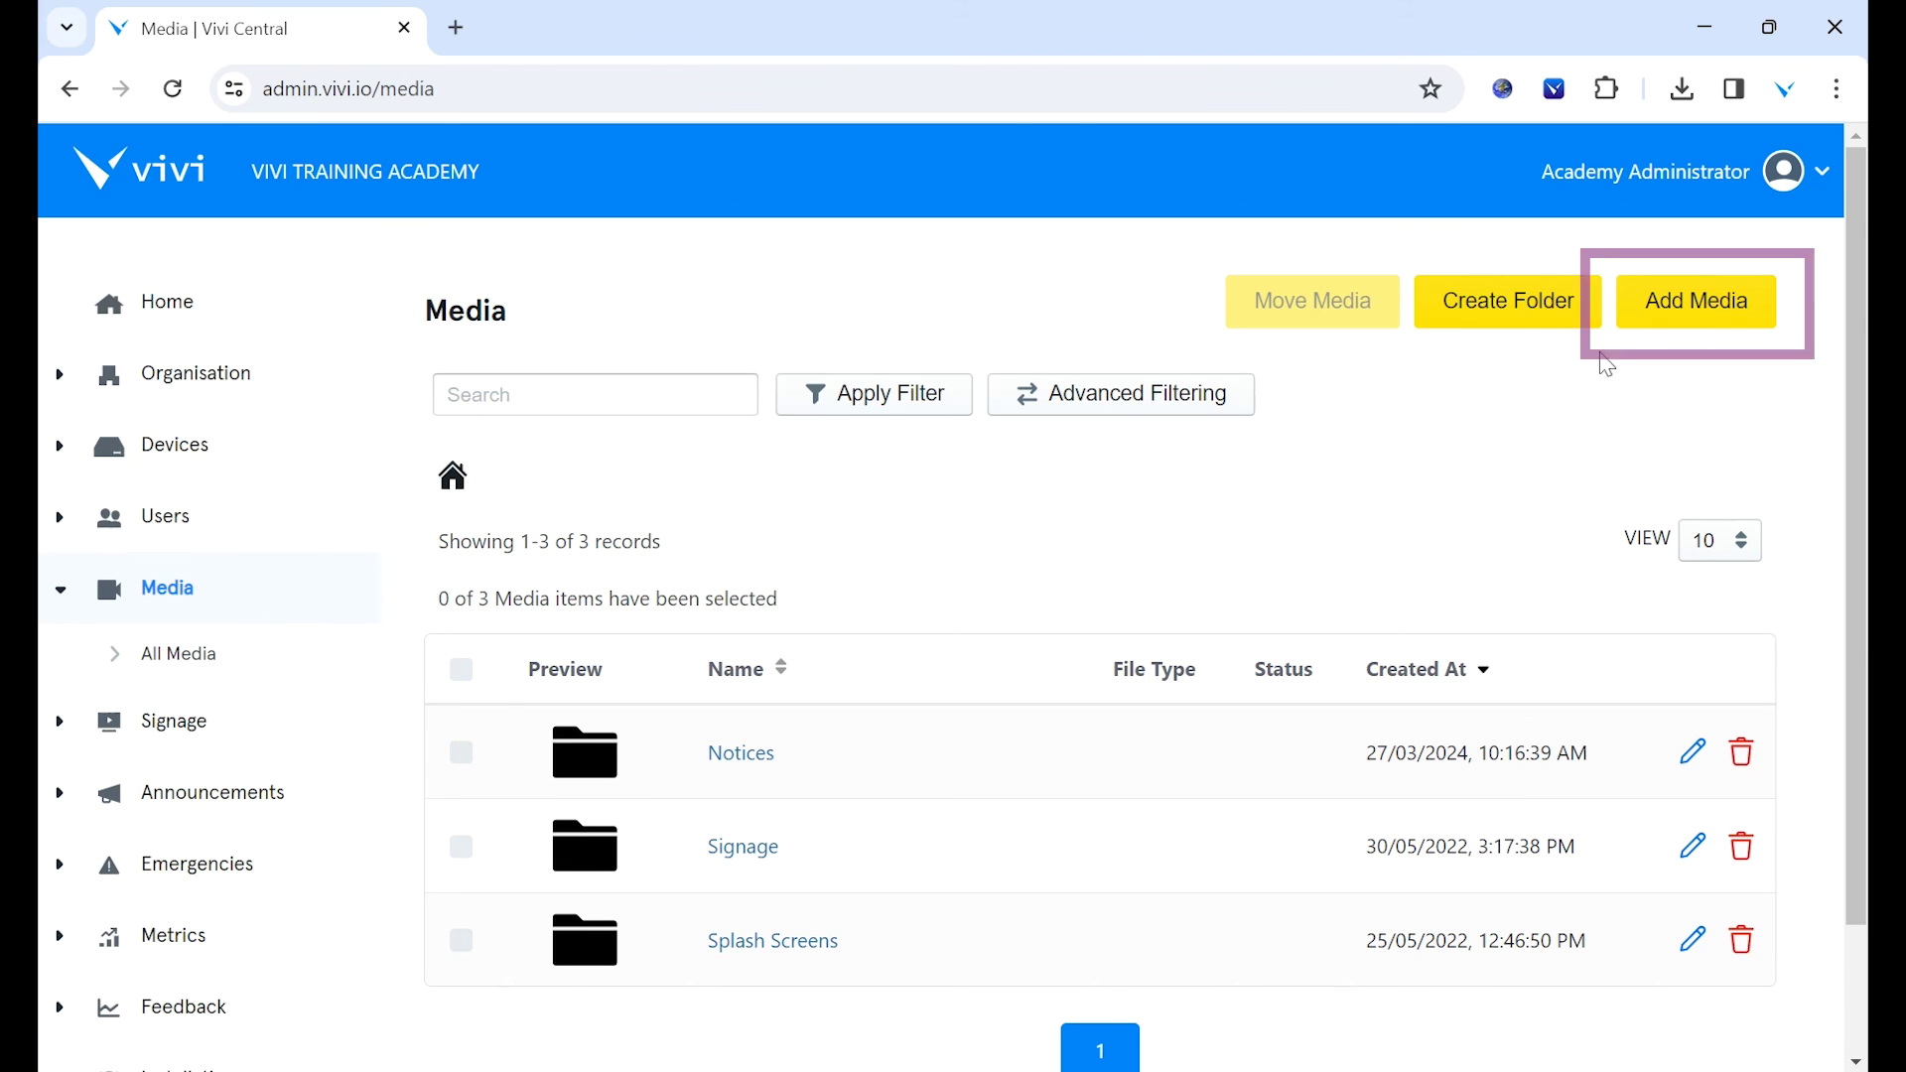
pyautogui.click(1657, 328)
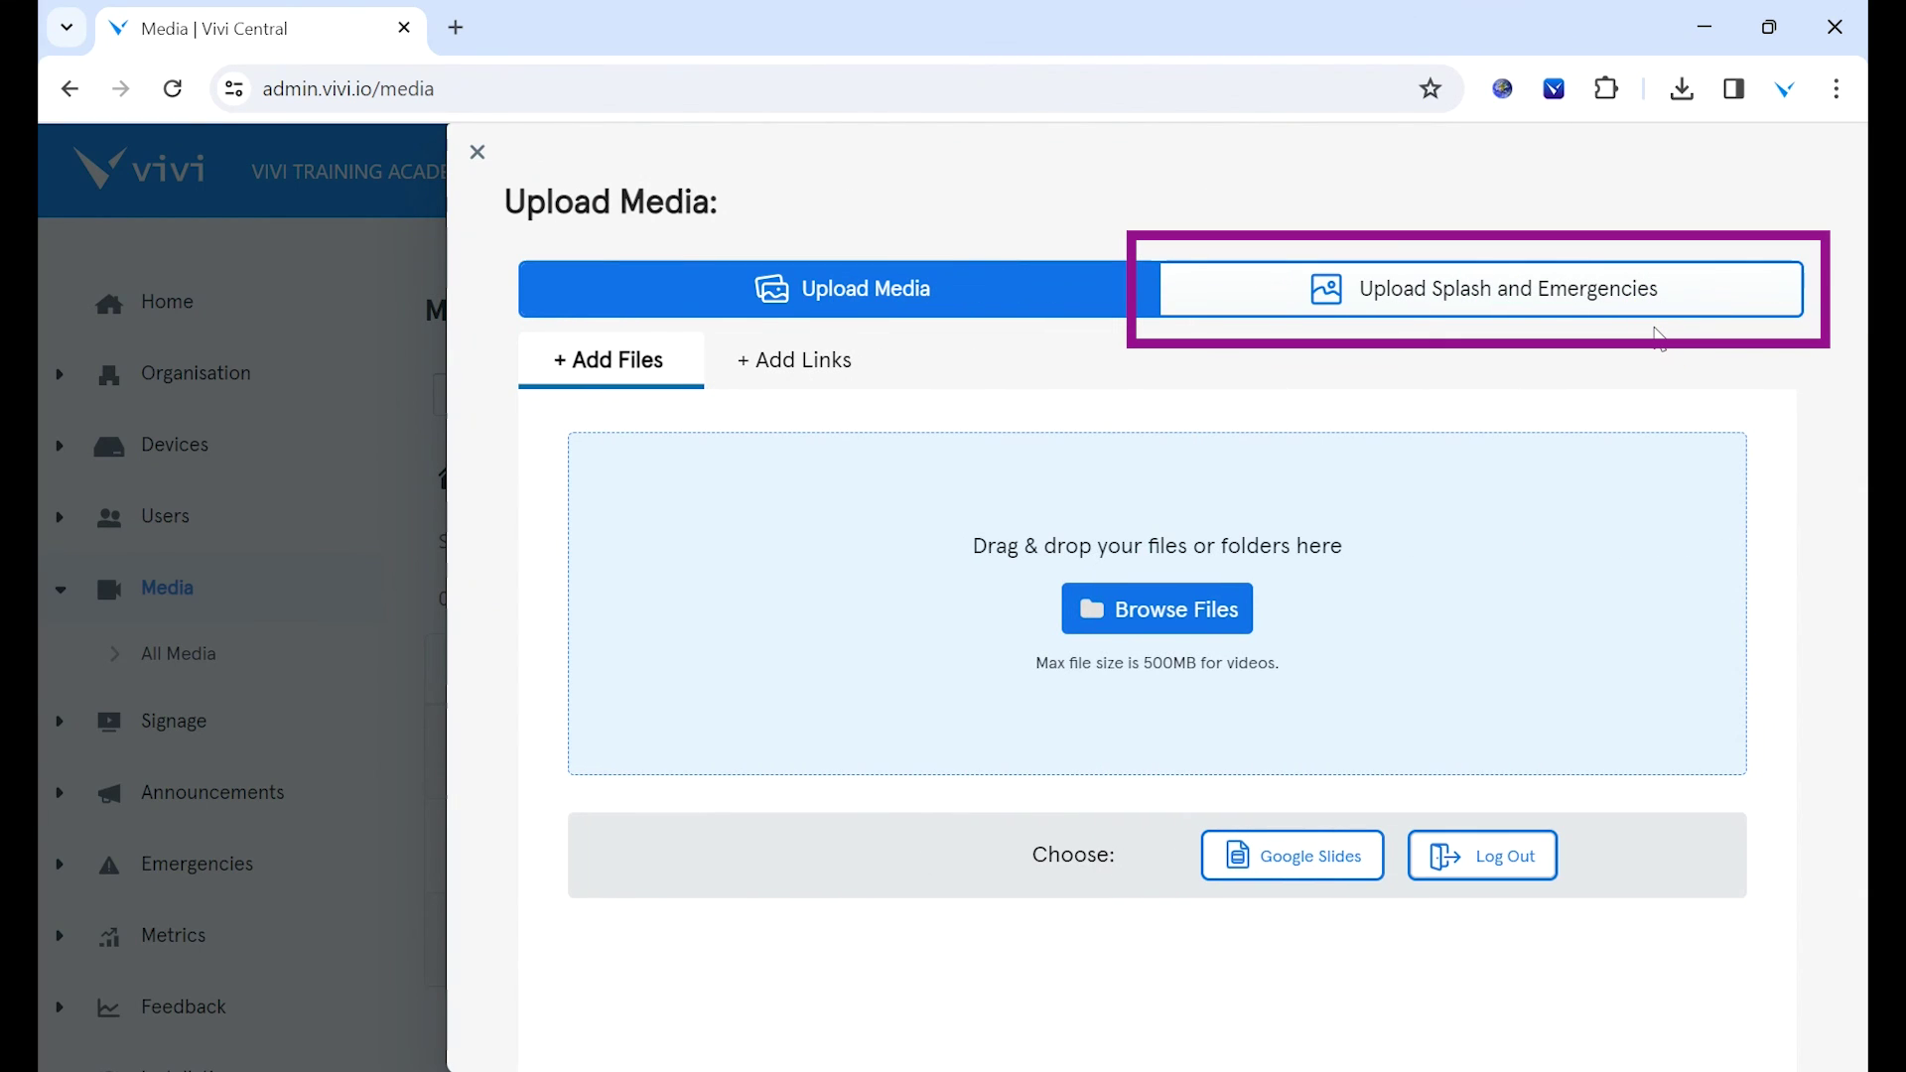
pyautogui.click(1677, 292)
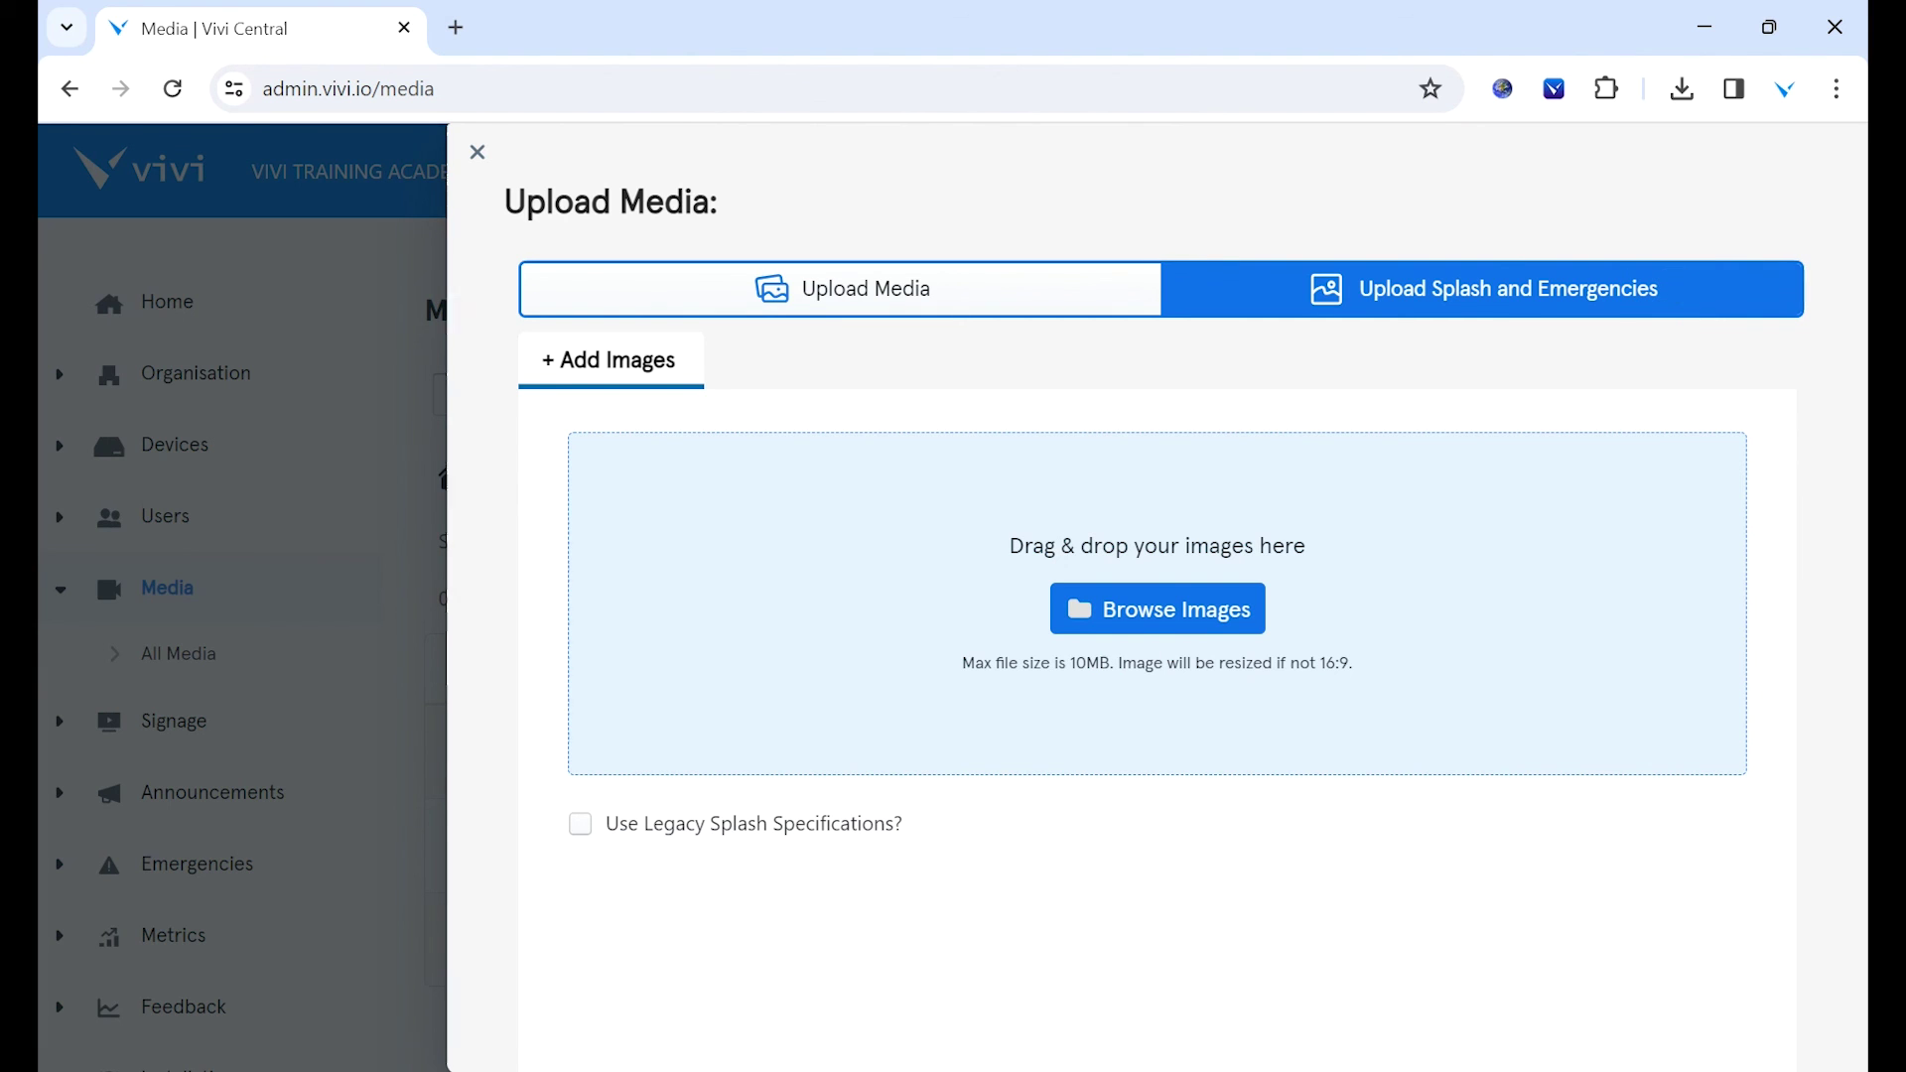
pyautogui.moveTo(1735, 685); pyautogui.dragTo(1367, 622)
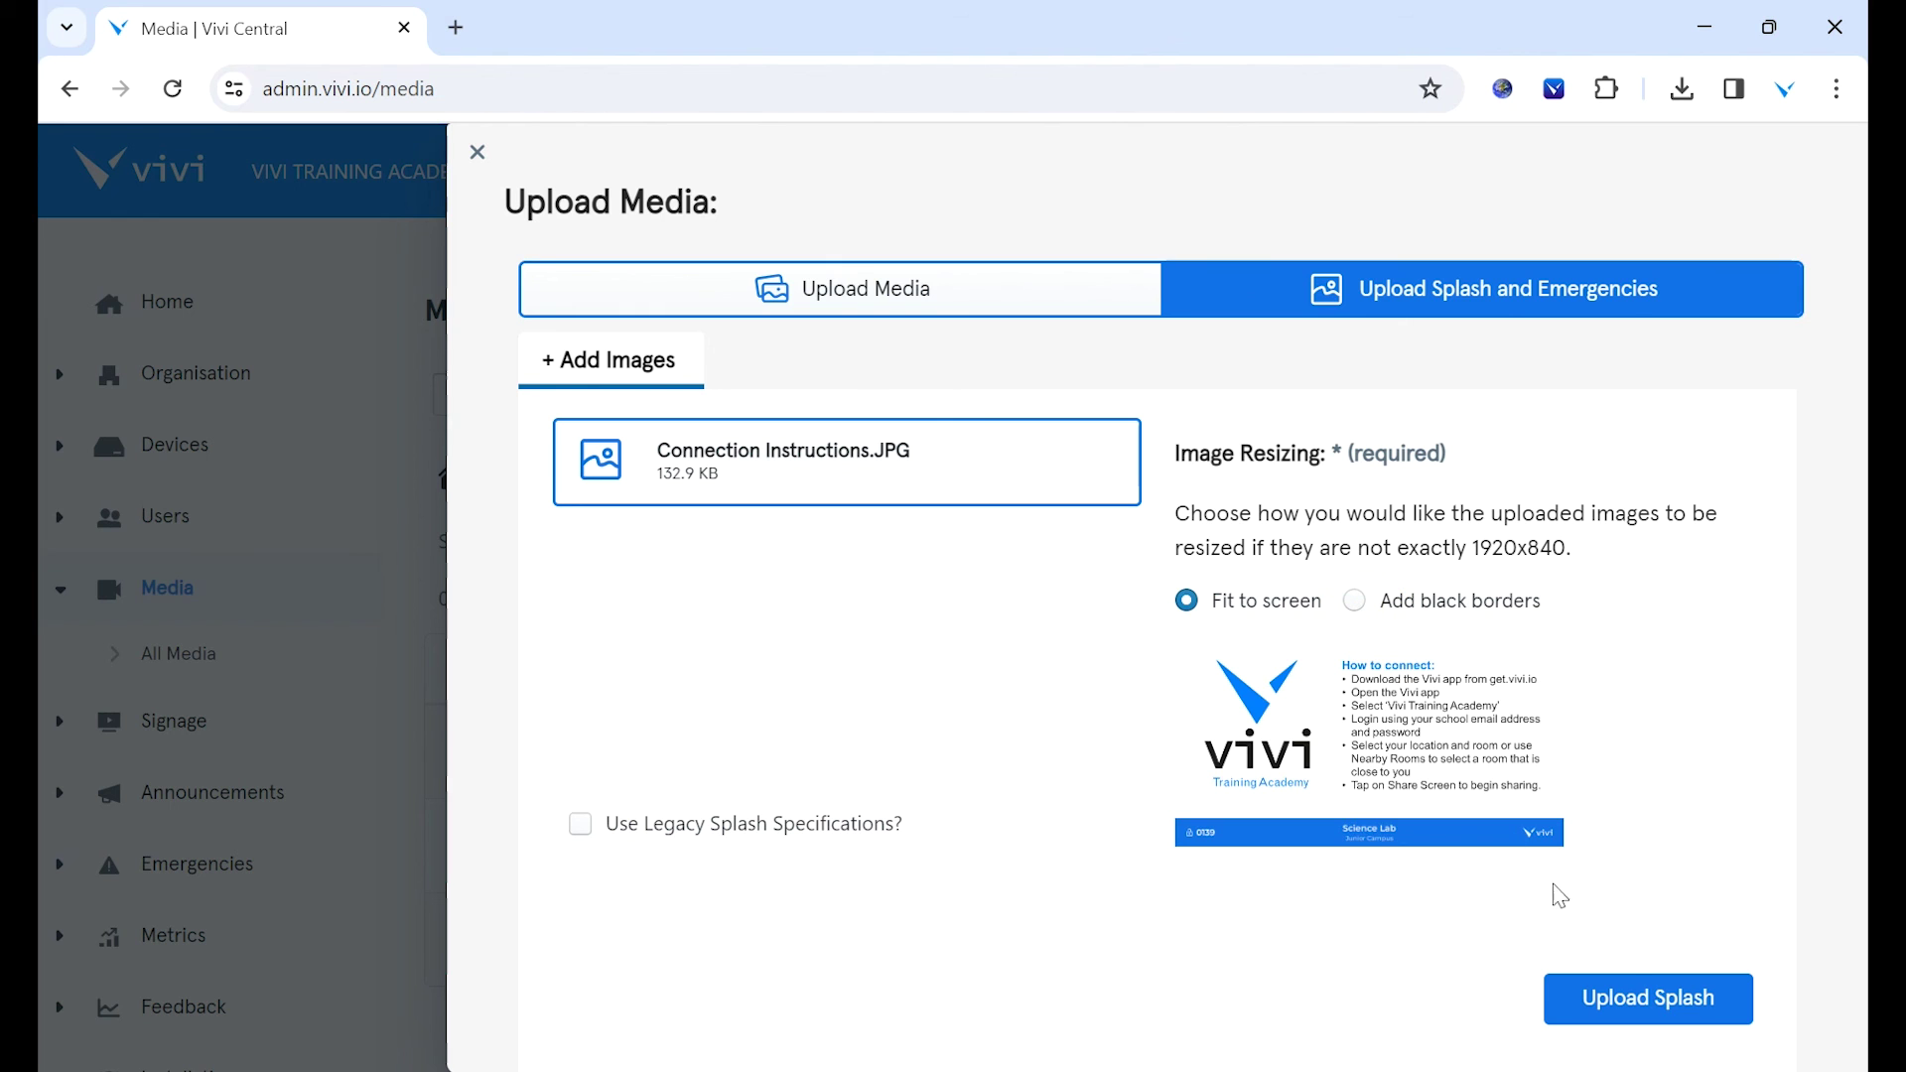
pyautogui.click(1647, 998)
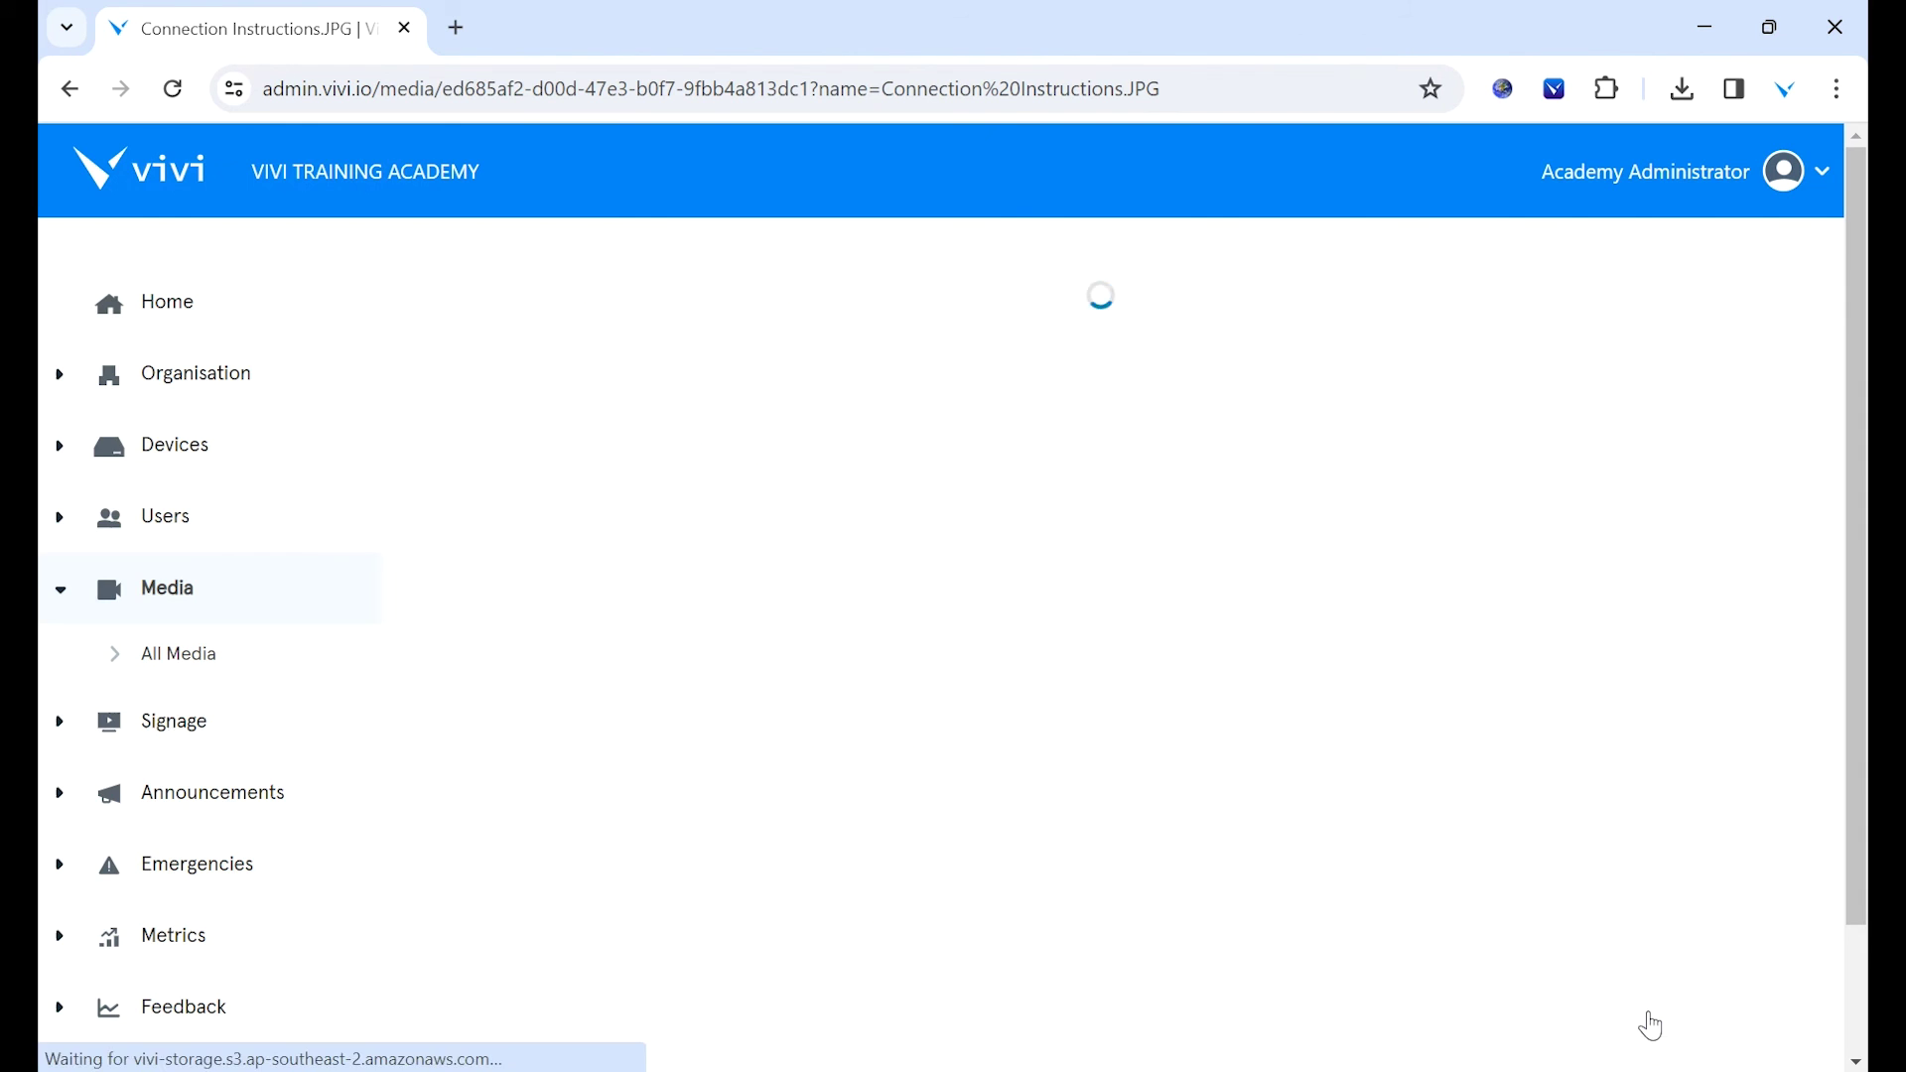